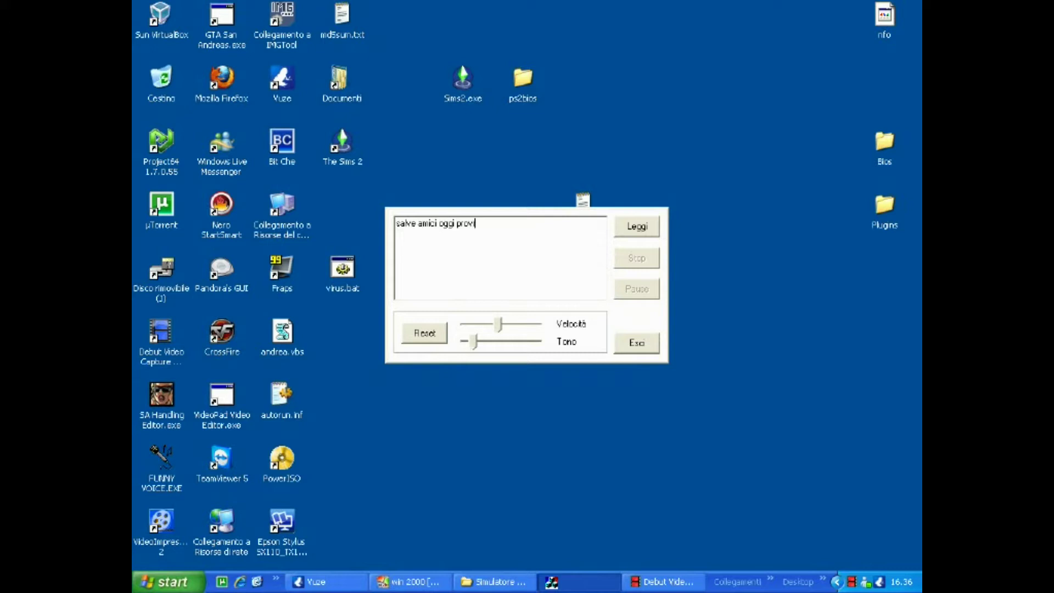
Step: Replace "oggi proverò" in the speech reader's text so it reads "salve amici vi farò vedere la macchina"
type("ere")
key("BackSpace")
key("BackSpace")
key("BackSpace")
key("BackSpace")
key("BackSpace")
key("BackSpace")
key("BackSpace")
key("BackSpace")
key("BackSpace")
key("BackSpace")
key("BackSpace")
type("vi farò vedere la macchina")
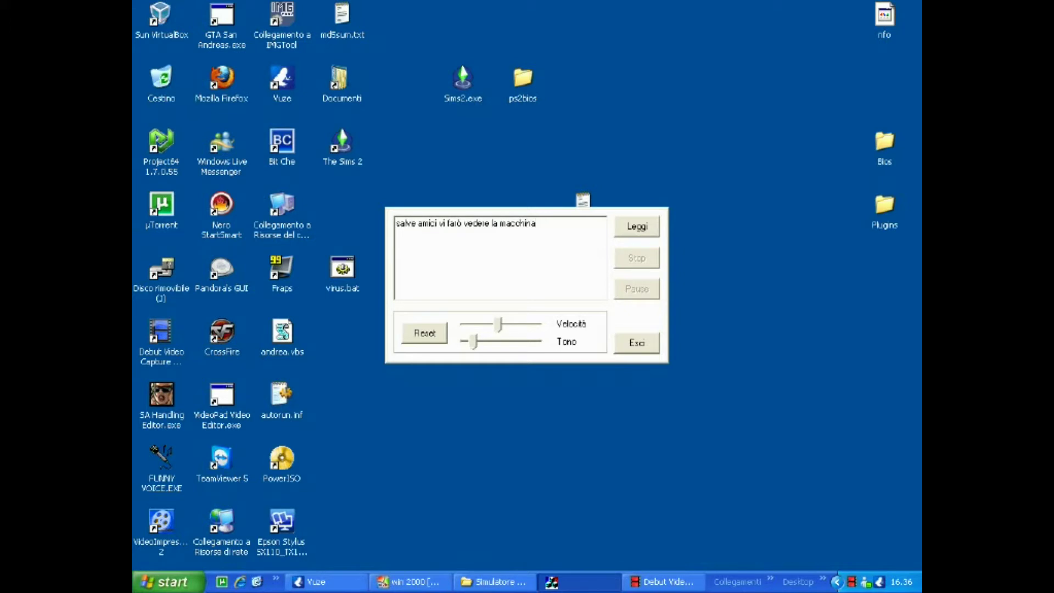
Step: Continue the narration text with "virtuale cioè un pc costruito con unj programma che praticamente"
type(" vituale cioè un pc")
key("BackSpace")
type("c costruito co")
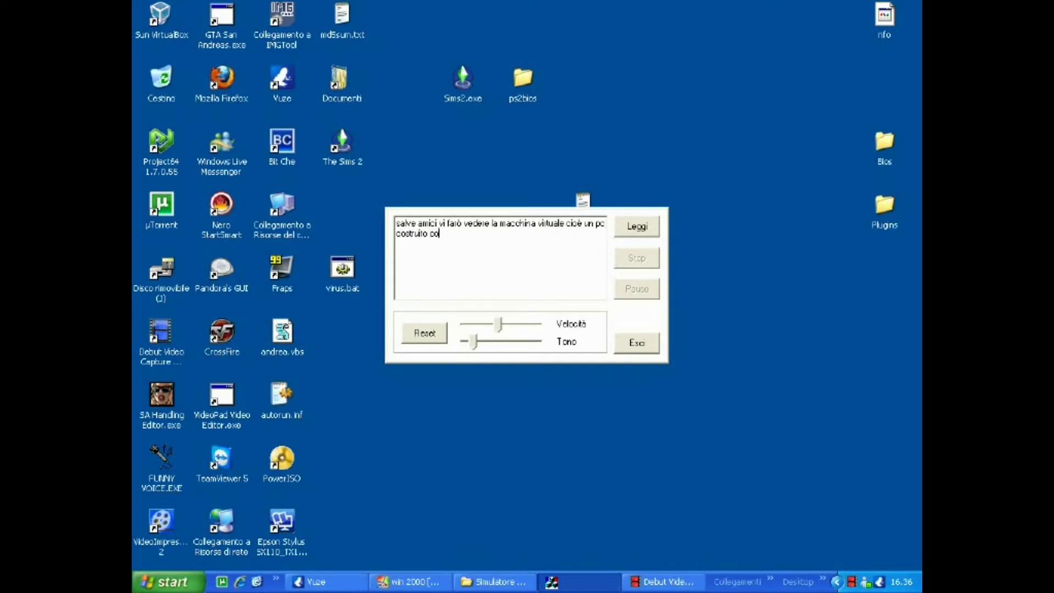
type("n unj programma che praticamente")
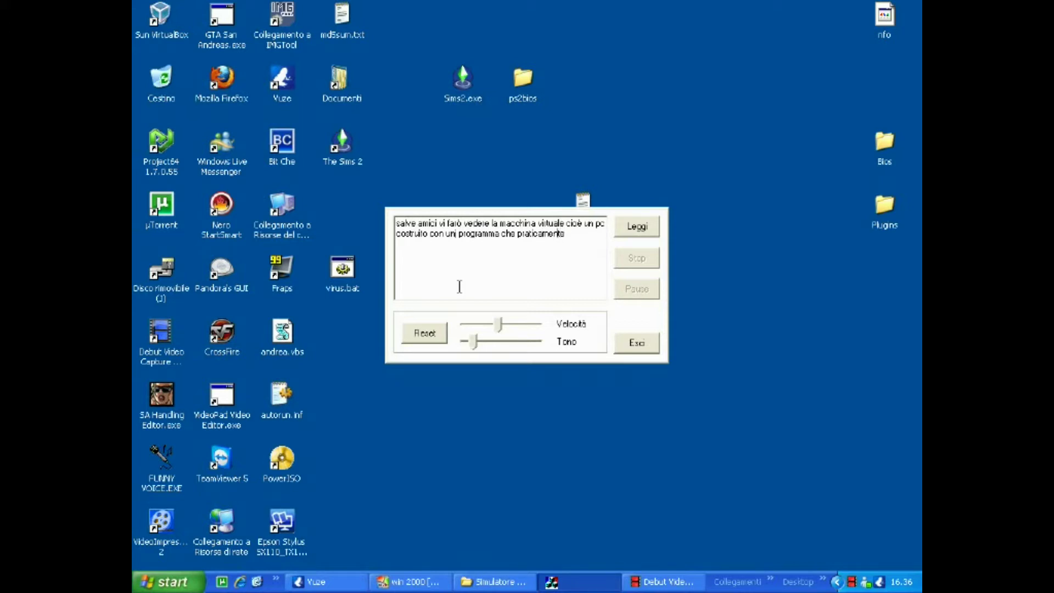
Step: Correct the misspelled word "unj" to "un" in the narration text
key("ctrl+Left")
key("ctrl+Left")
key("ctrl+Left")
key("Right")
key("Right")
key("Right")
key("Right")
key("Right")
key("Right")
key("Right")
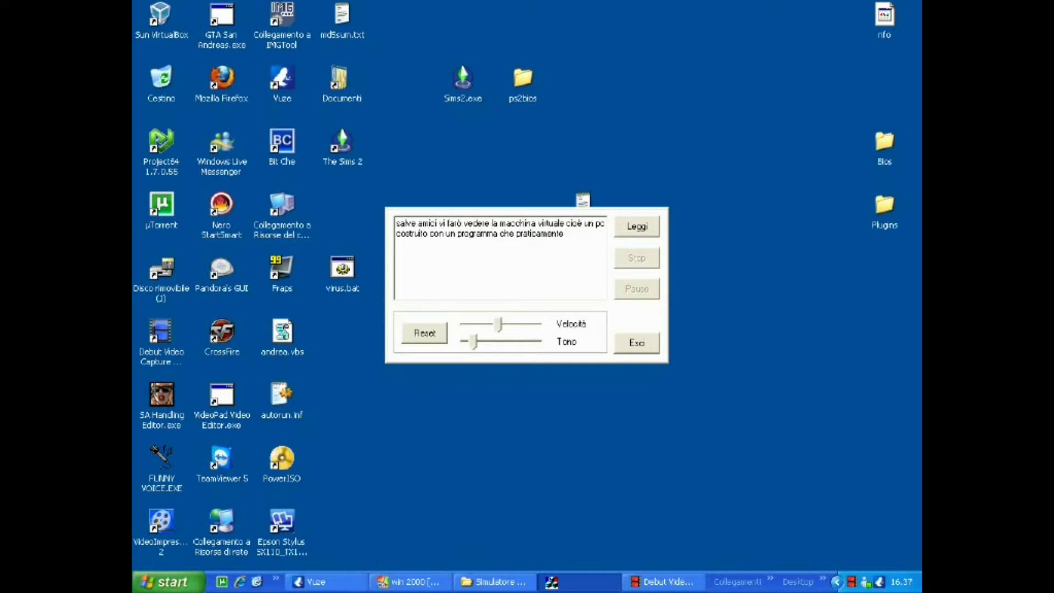
Step: Continue the narration text with "si possono installare tutti i sistemi operativi che si vogliono"
type("si posso")
type("no insta")
type("llare")
type(" tutt")
type("i i si")
type("ste")
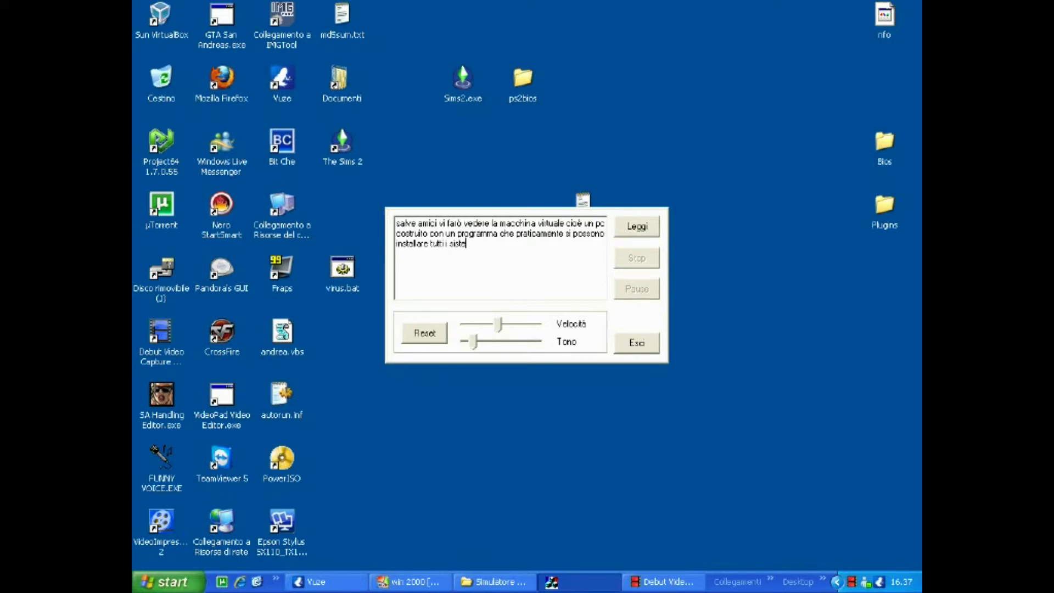
type("mi operativi che si vogliono ")
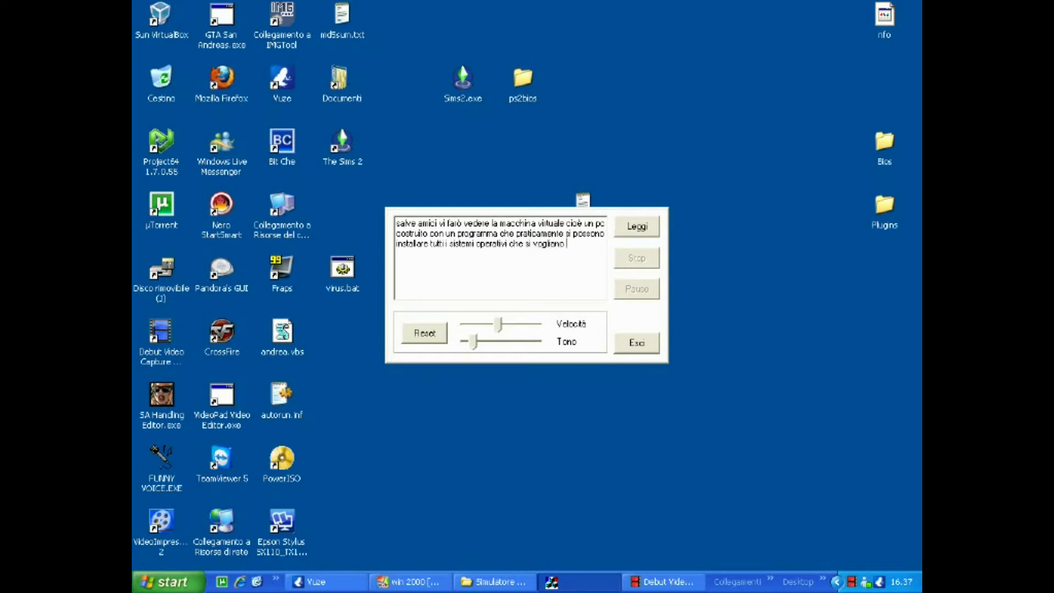
Step: Finish the narration text with "ad esempio windows 2000" and have it read aloud
type("ad es")
type("emp")
type("io w")
type("indows")
type(" 2000")
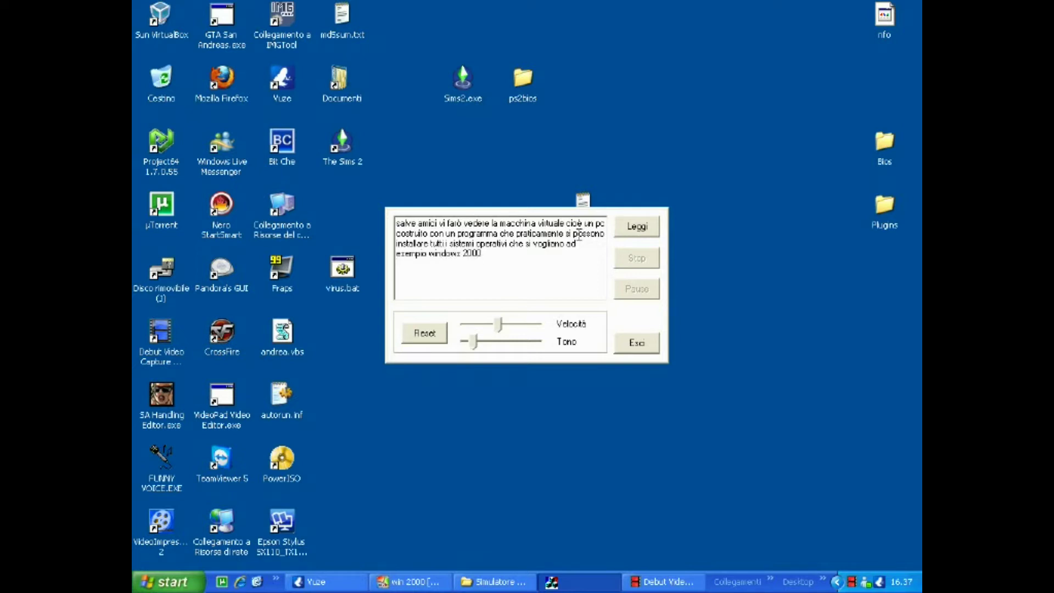
left_click(626, 227)
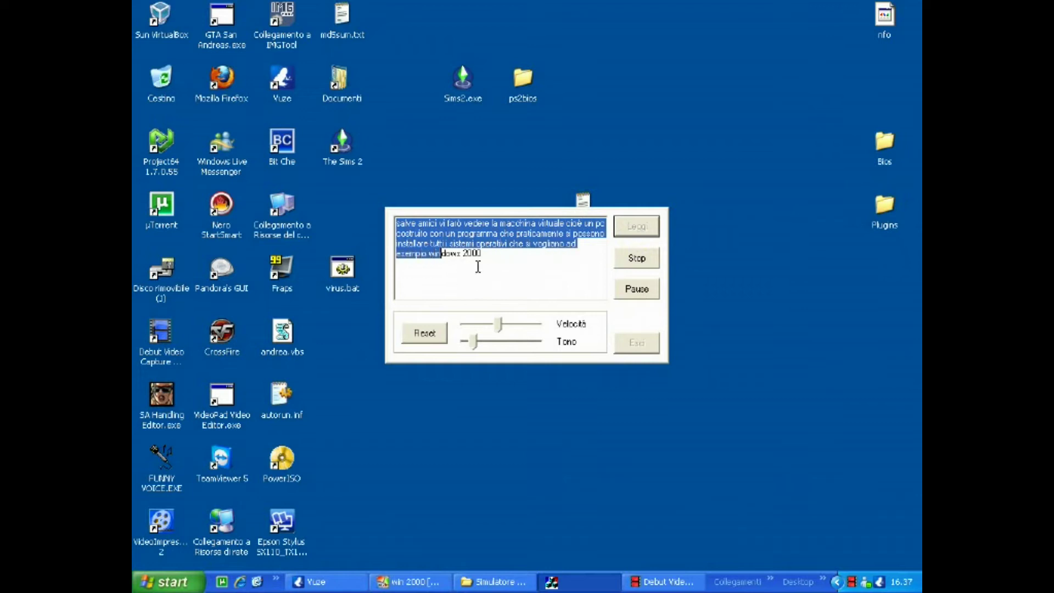
Step: Bring the running win 2000 virtual machine window to the front and move it out from behind the speech reader
left_click(655, 588)
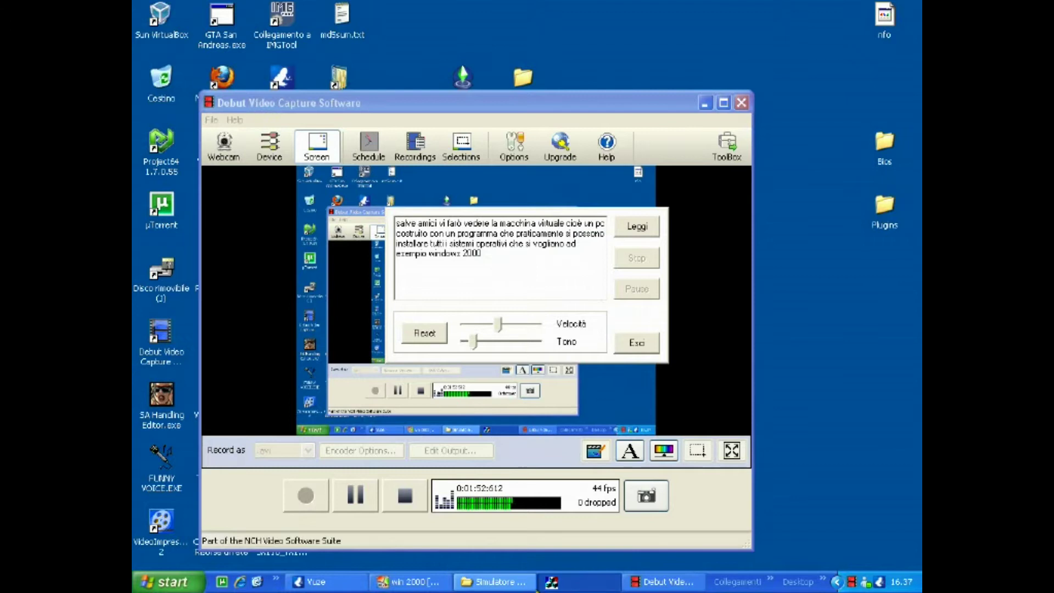
left_click(409, 582)
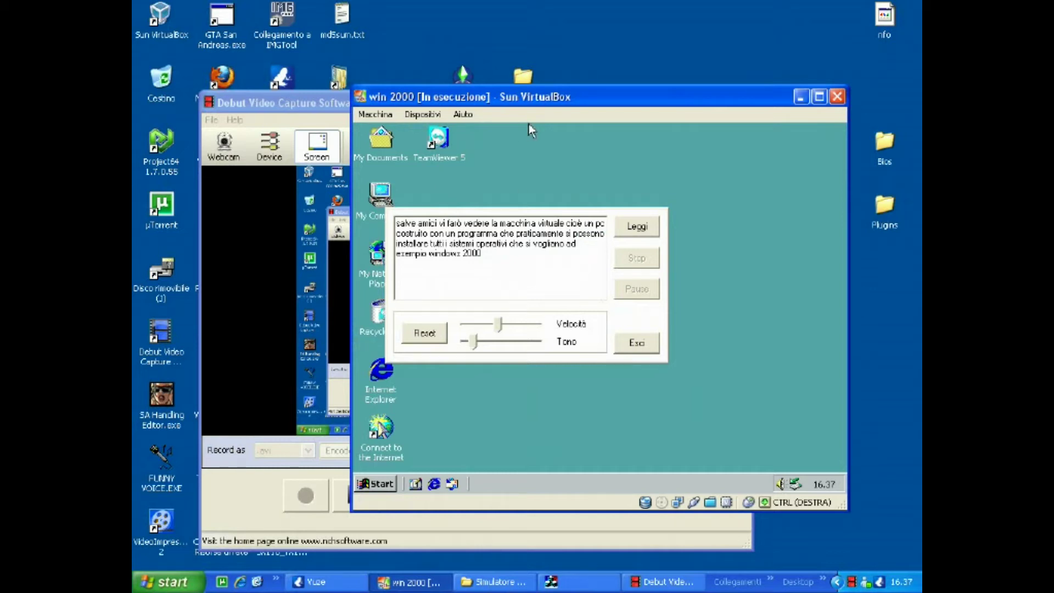
left_click_drag(558, 97, 715, 112)
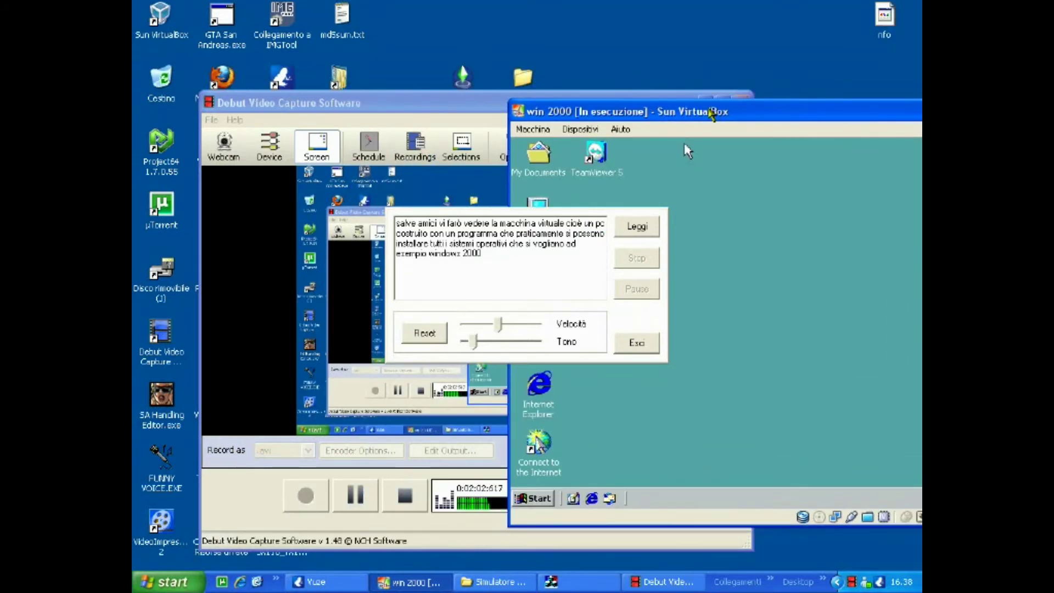
Step: Reset the win 2000 virtual machine to show its startup, and close the machine
left_click(533, 129)
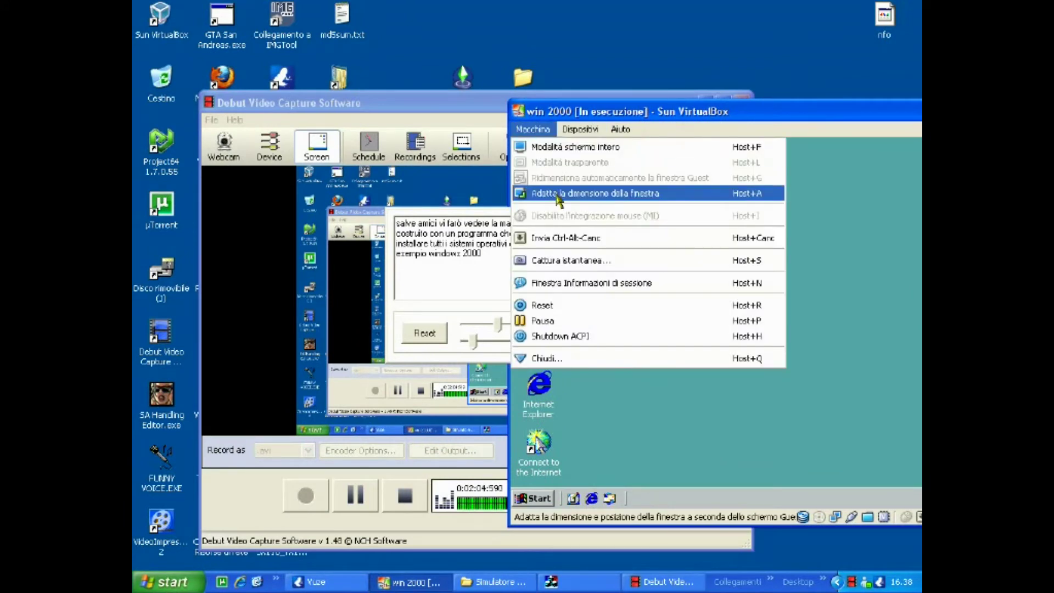
left_click(589, 306)
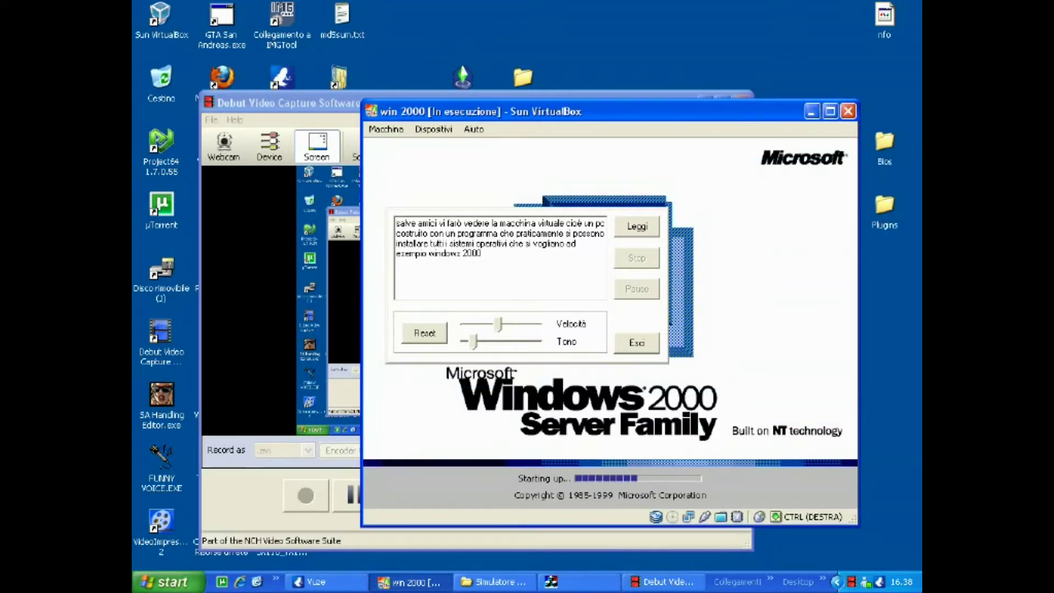
left_click(848, 111)
left_click(545, 368)
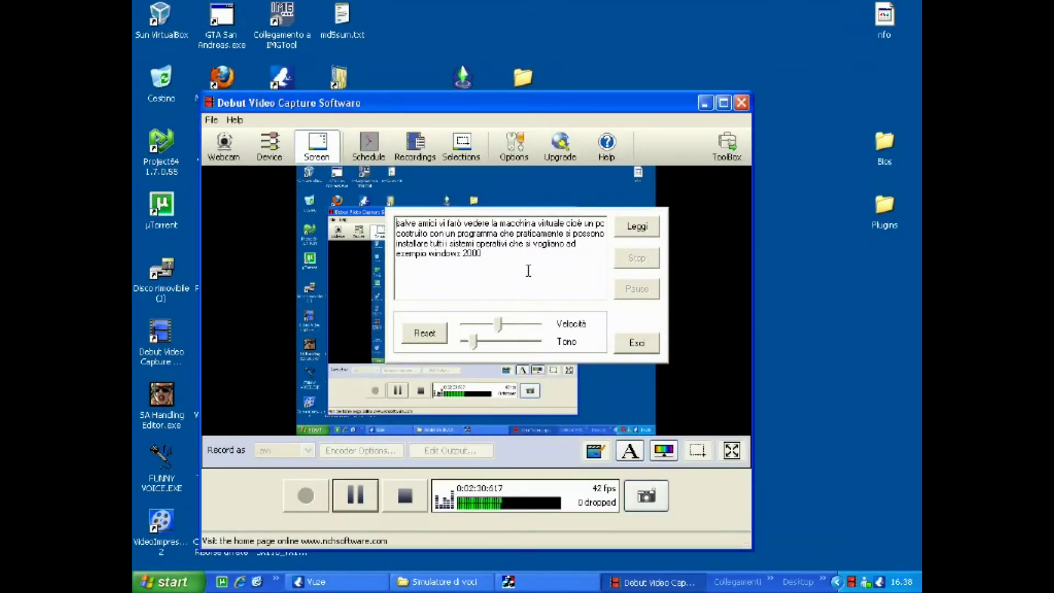
Step: Clear the windows 2000 narration from the speech reader and minimize the Debut Video Capture window
left_click(488, 257)
left_click_drag(488, 258, 395, 221)
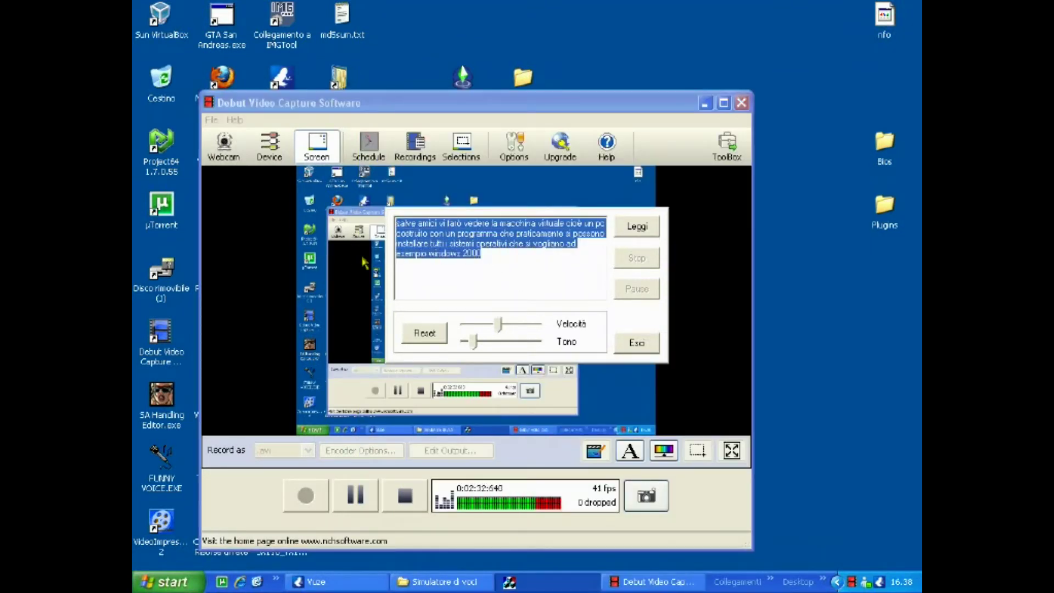
key("BackSpace")
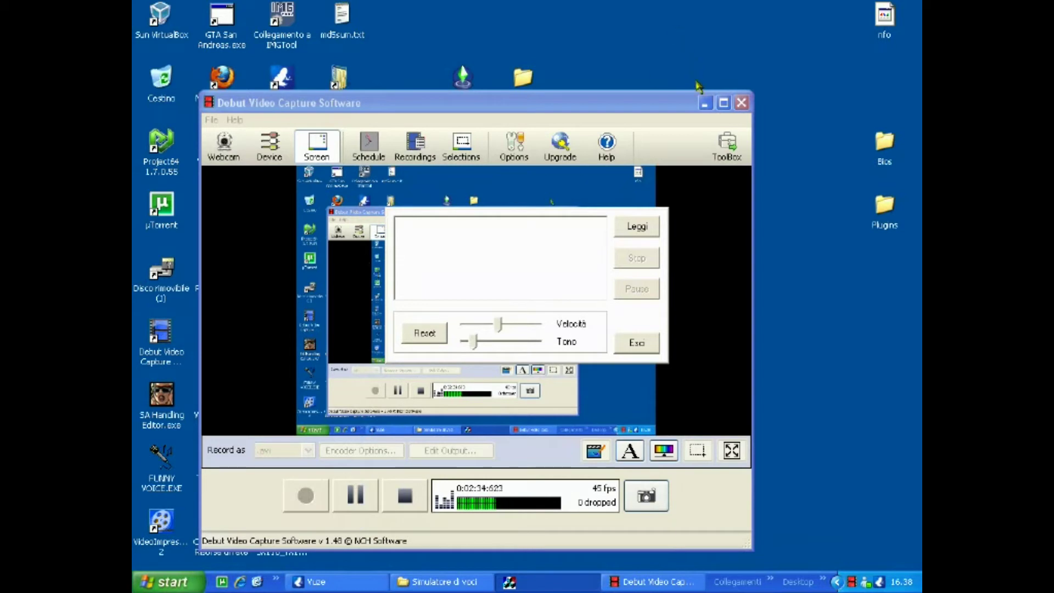
left_click(706, 104)
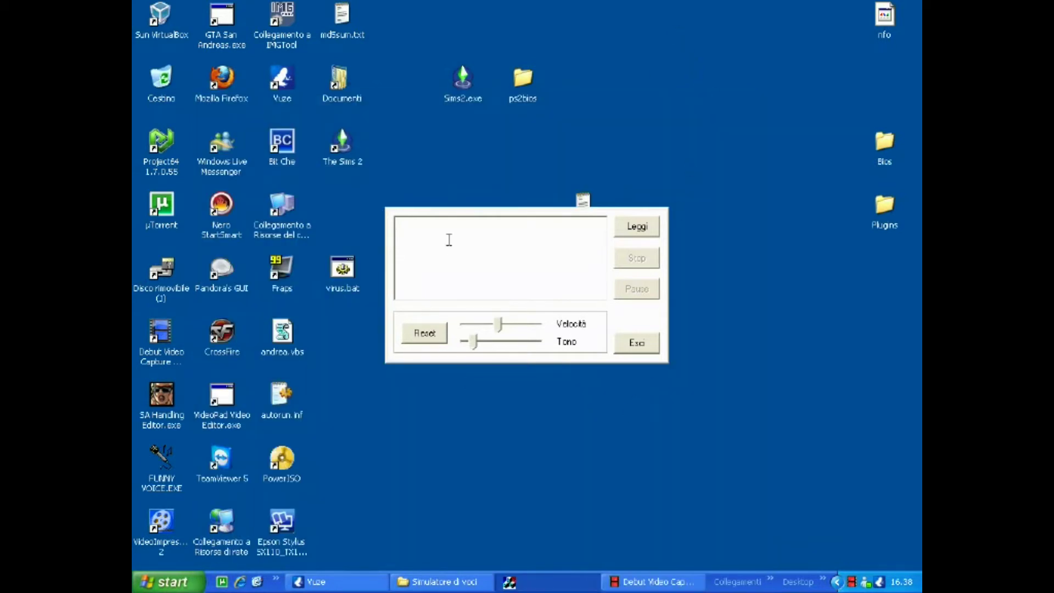
Step: Write the narration "allora prima di tutto bisogna scaricare e installare virual box che lo metter" in the speech reader
type("allora prima di lutto bisogna scaria")
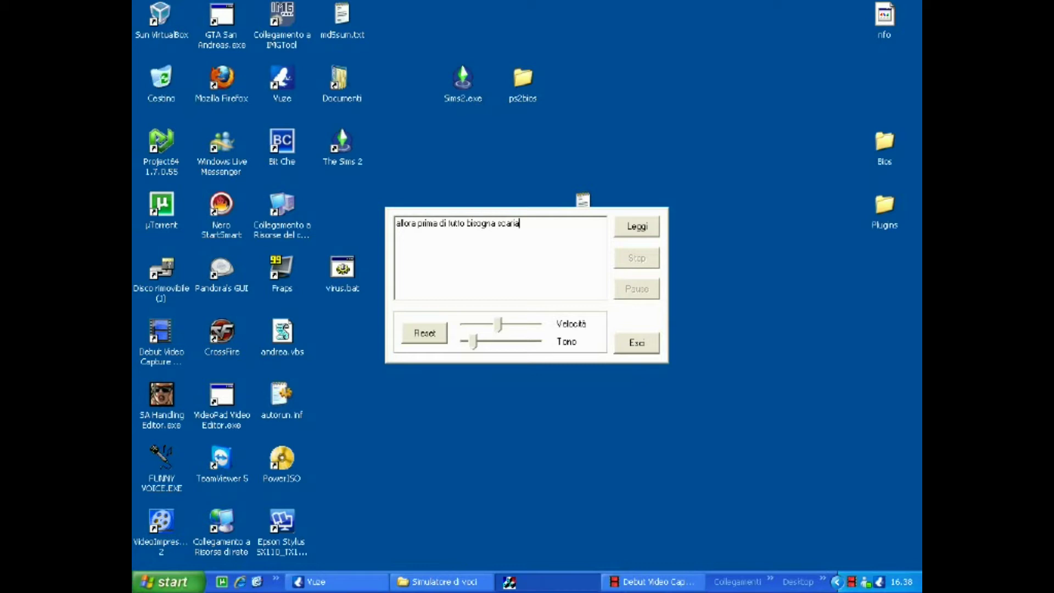
type("c")
key("BackSpace")
key("BackSpace")
key("BackSpace")
type("icare e installare virual box cha lo metter")
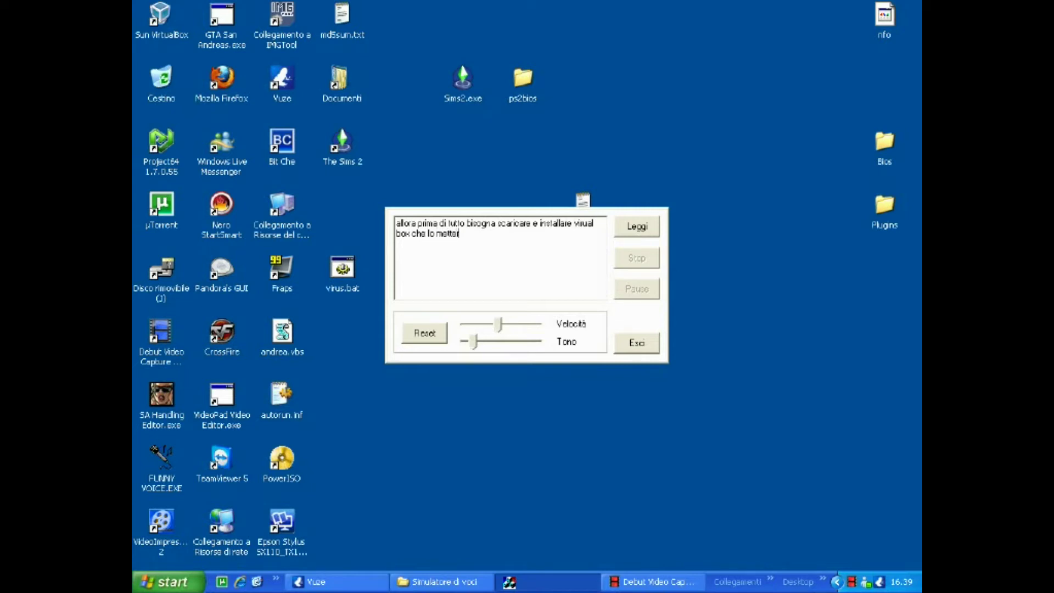
Step: Complete the narration as "virual box, che lo metterò sul you tube" and have it read aloud
type("ò")
type(" su")
type(",")
type(" you tu")
type("be")
key("Return")
left_click(620, 228)
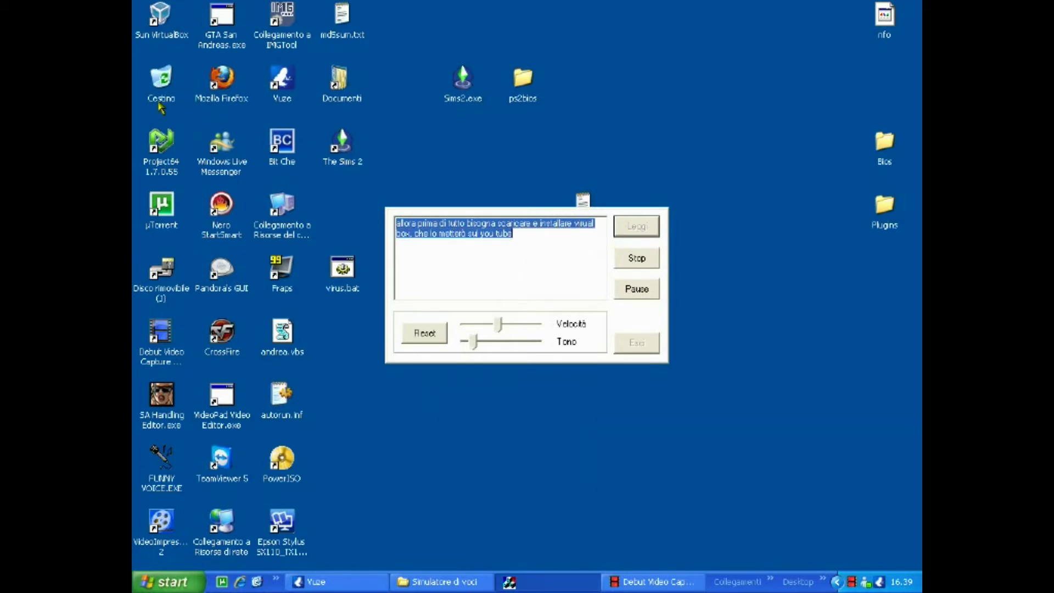
Step: Launch Sun VirtualBox from the desktop and erase the whole download narration from the speech reader
double_click(158, 22)
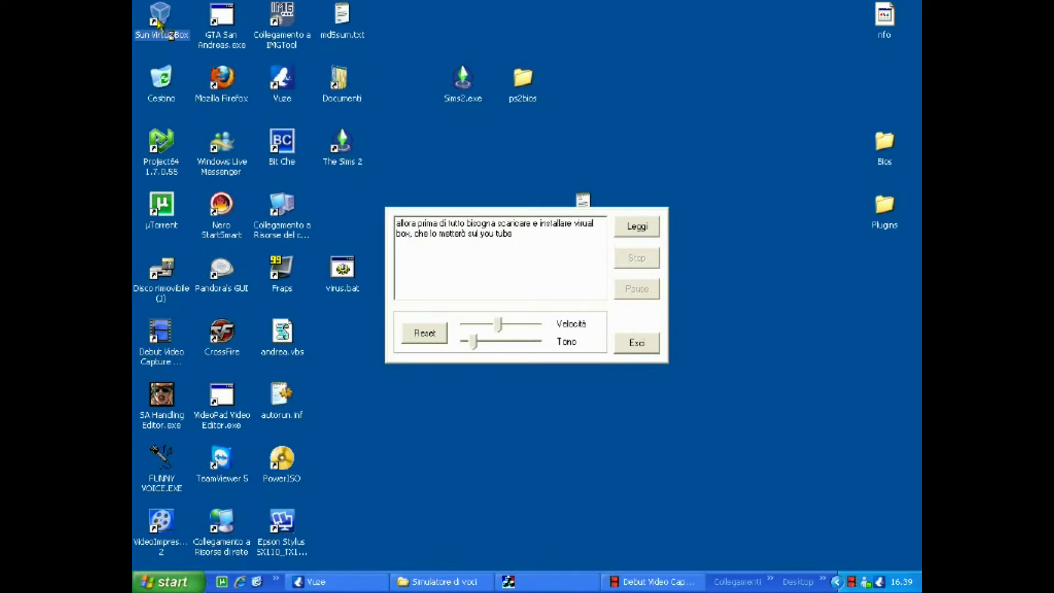
left_click(538, 239)
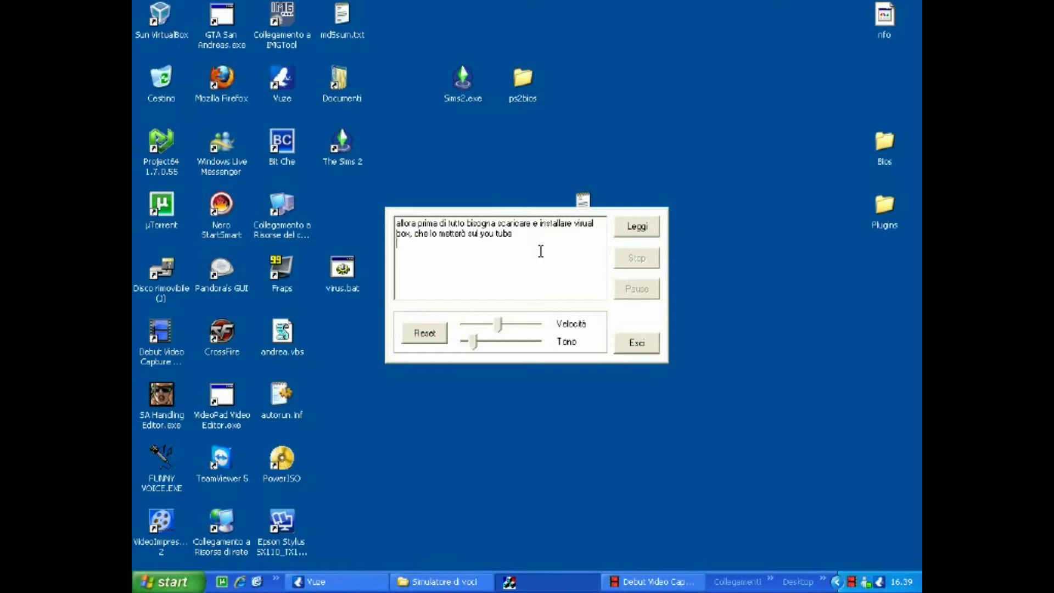
key("BackSpace")
key("BackSpace")
key("BackSpace")
key("BackSpace")
key("BackSpace")
key("BackSpace")
key("BackSpace")
key("BackSpace")
key("BackSpace")
key("BackSpace")
key("BackSpace")
key("BackSpace")
key("BackSpace")
key("BackSpace")
key("BackSpace")
key("BackSpace")
key("BackSpace")
key("BackSpace")
key("BackSpace")
key("BackSpace")
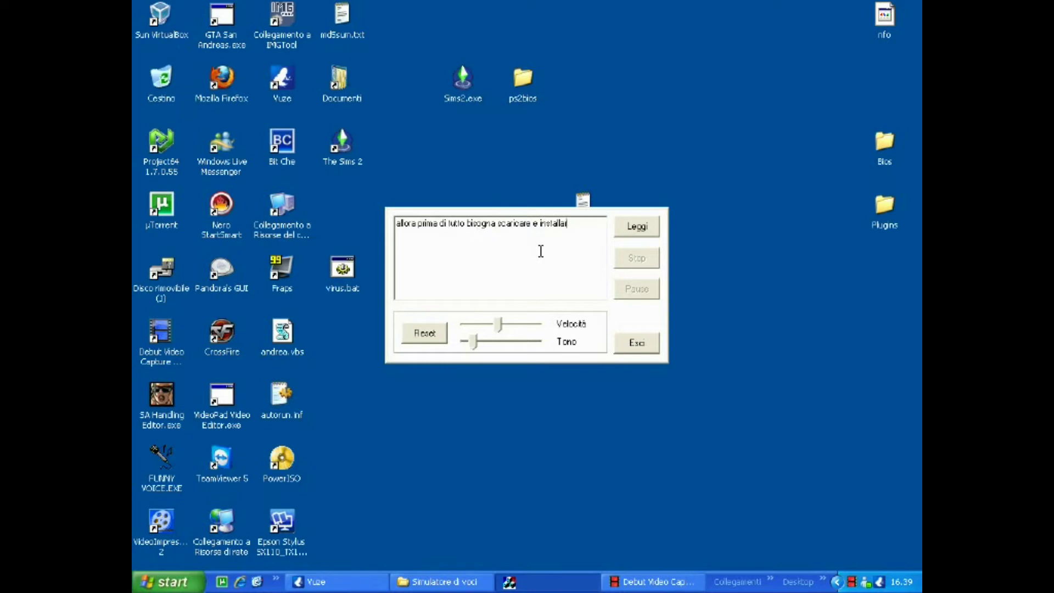
key("BackSpace")
key("BackSpace")
key("BackSpace")
key("BackSpace")
key("BackSpace")
key("BackSpace")
key("BackSpace")
key("BackSpace")
key("BackSpace")
key("BackSpace")
key("BackSpace")
key("BackSpace")
key("BackSpace")
key("BackSpace")
key("BackSpace")
key("BackSpace")
key("BackSpace")
key("BackSpace")
key("BackSpace")
key("BackSpace")
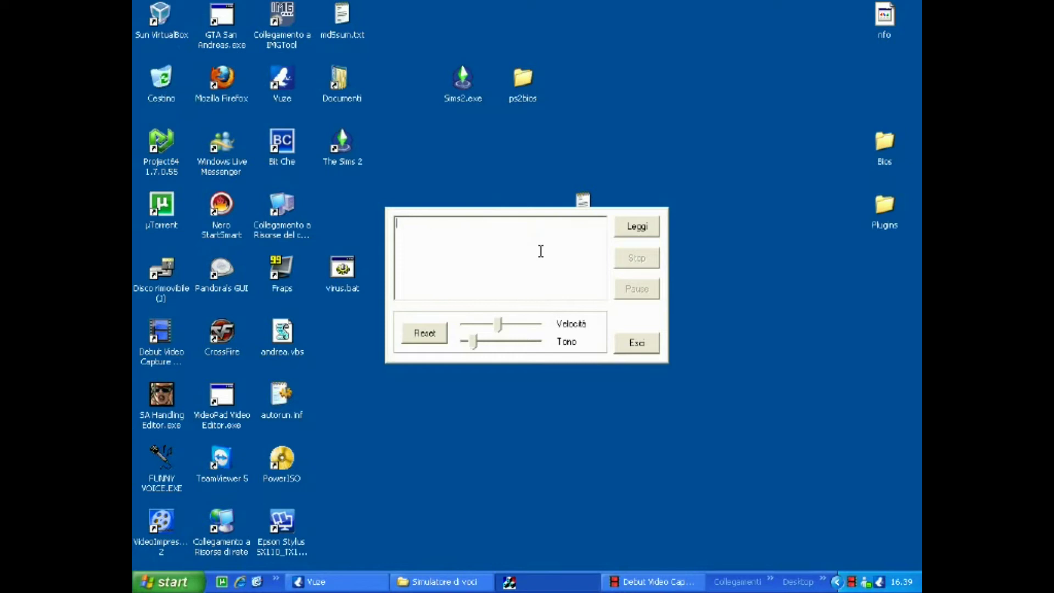
Step: Open Sun VirtualBox from the desktop and minimize the Debut Video Capture window covering it
left_click(159, 22)
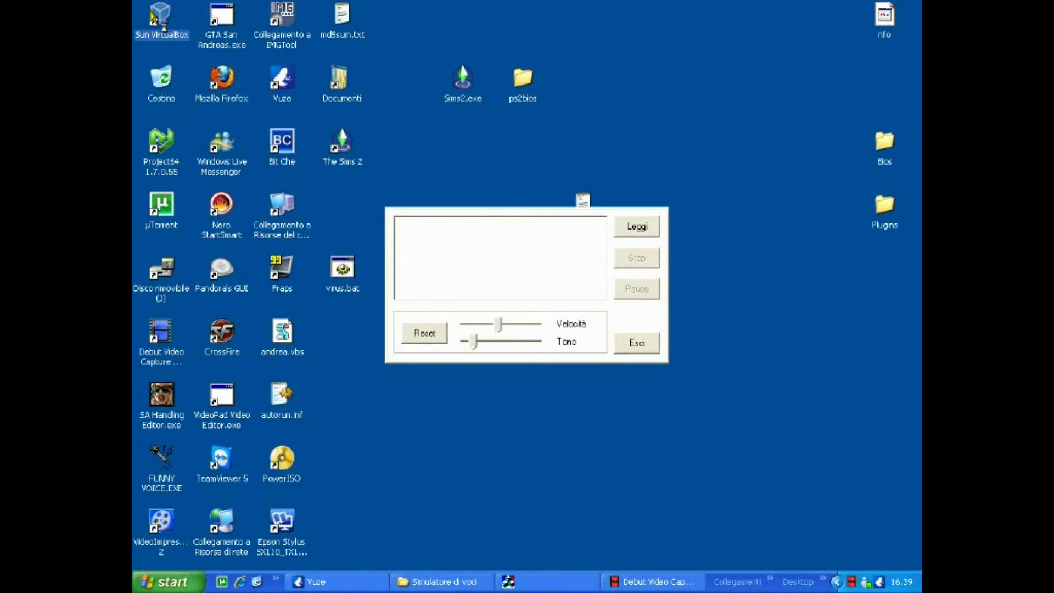
left_click(490, 238)
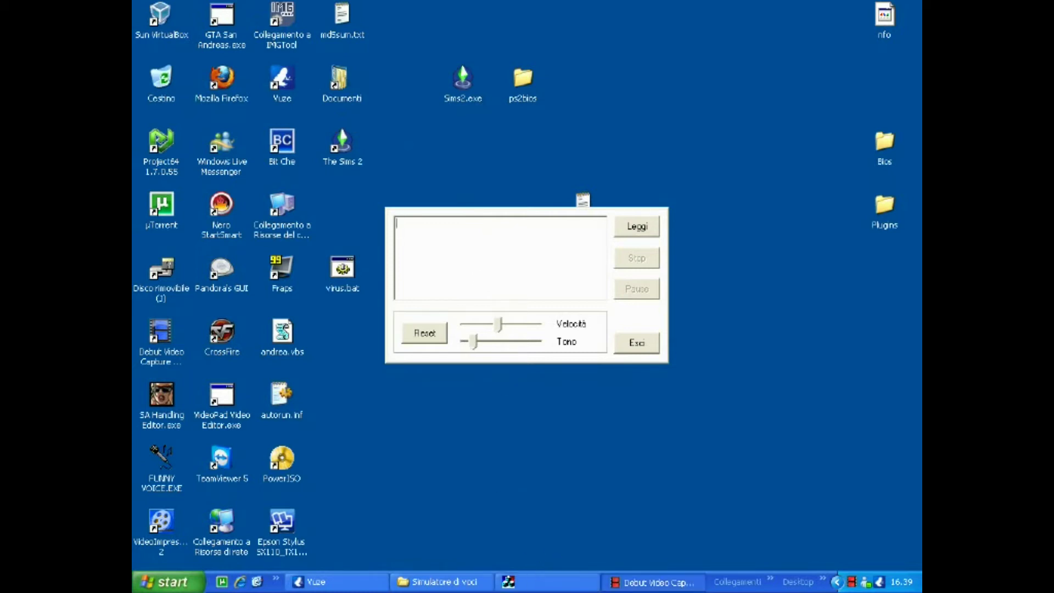
left_click(654, 582)
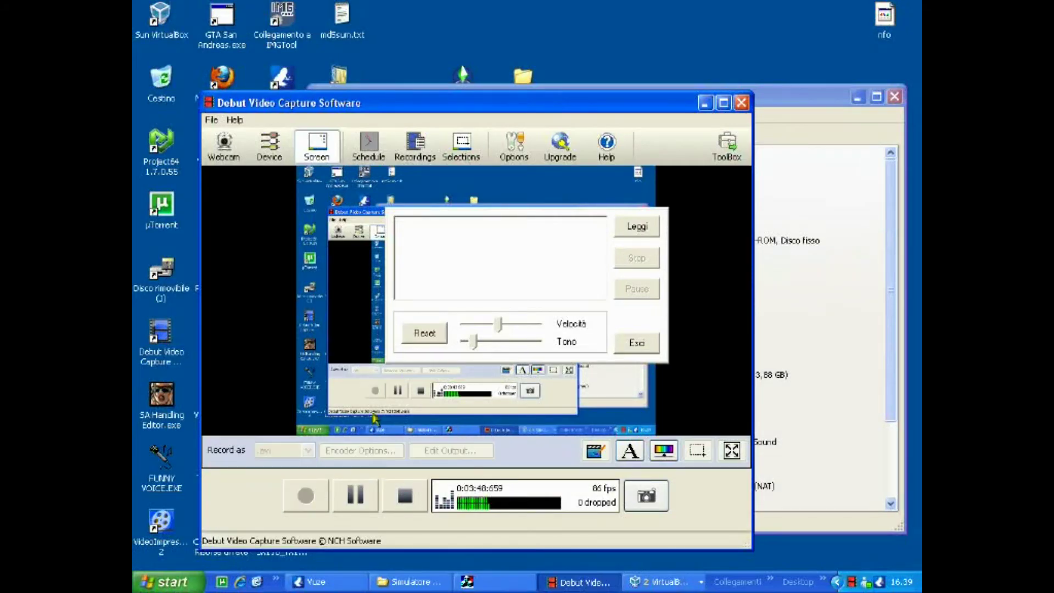
left_click(705, 104)
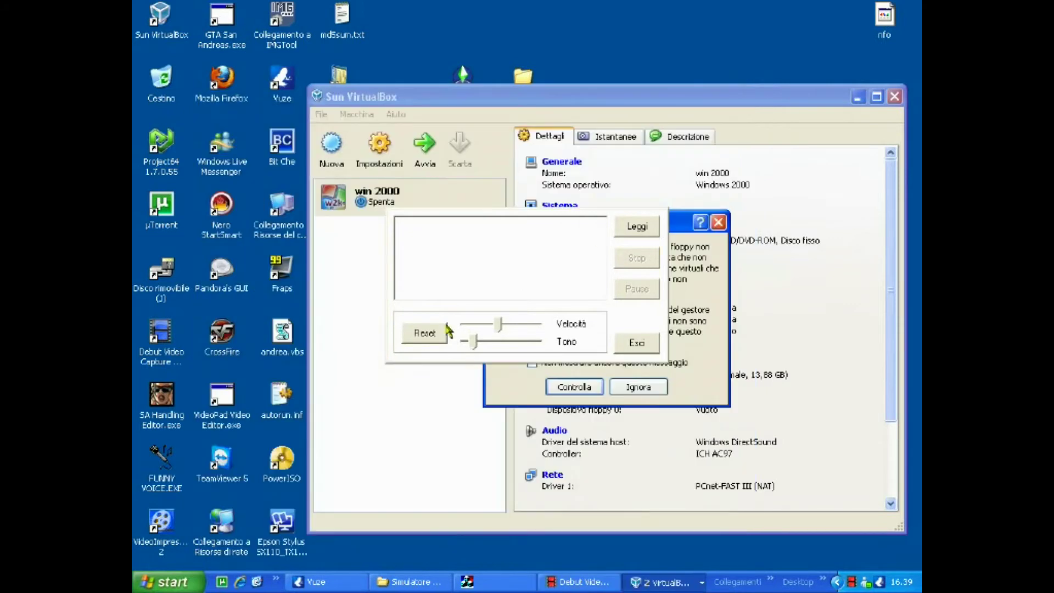
Step: Write the narration "poi per creare un'hard disk virtuale" in the speech reader and have it read aloud
left_click(437, 228)
type("po")
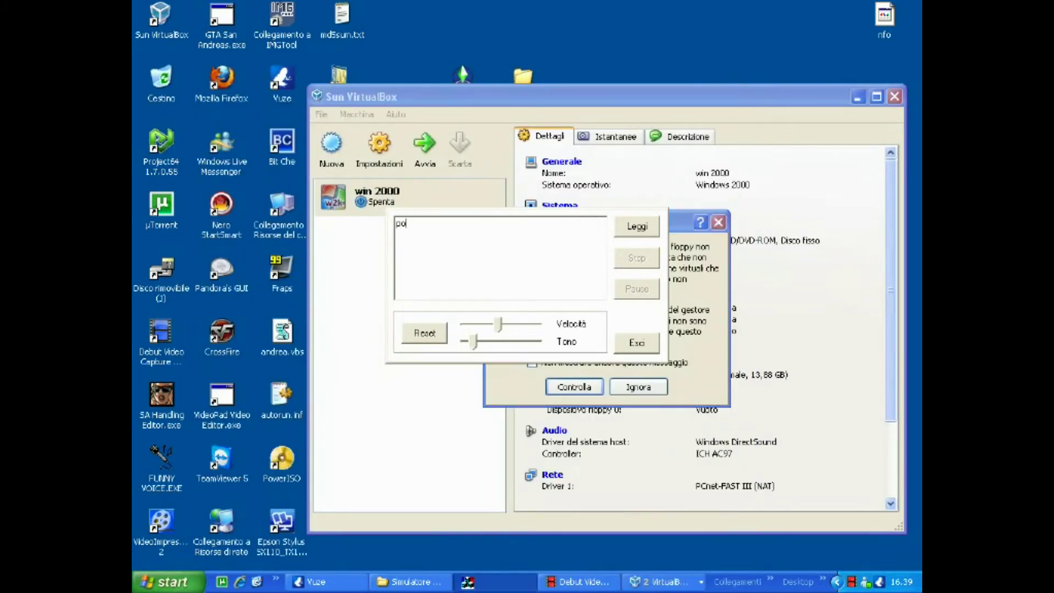
type("i per creare un'hard disk virtuale")
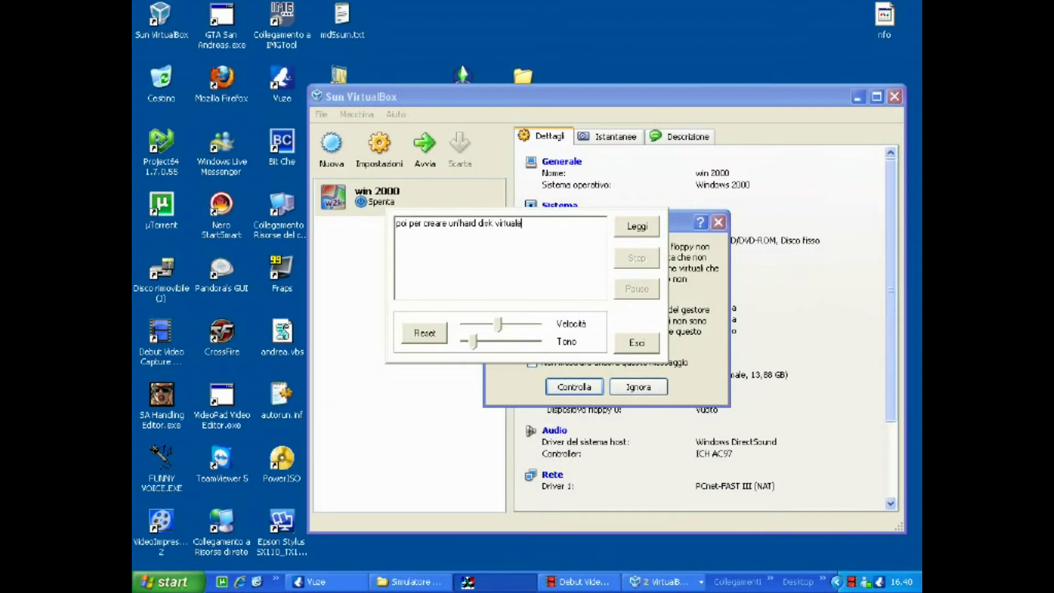
left_click(637, 230)
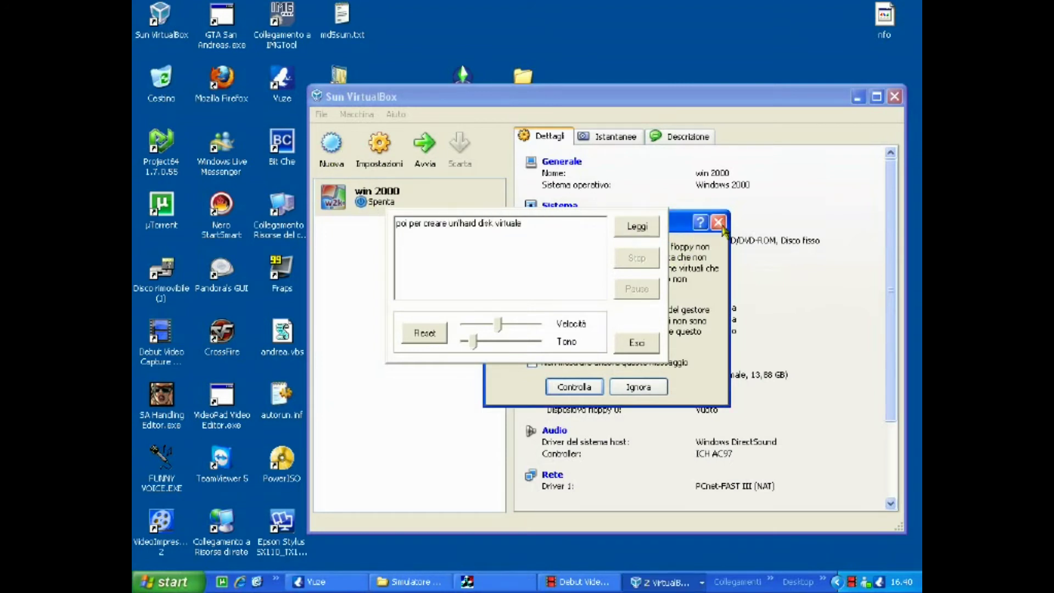
Step: Ignore the VirtualBox media warning, start the new virtual machine wizard, and advance it to the name and operating system page
left_click(648, 389)
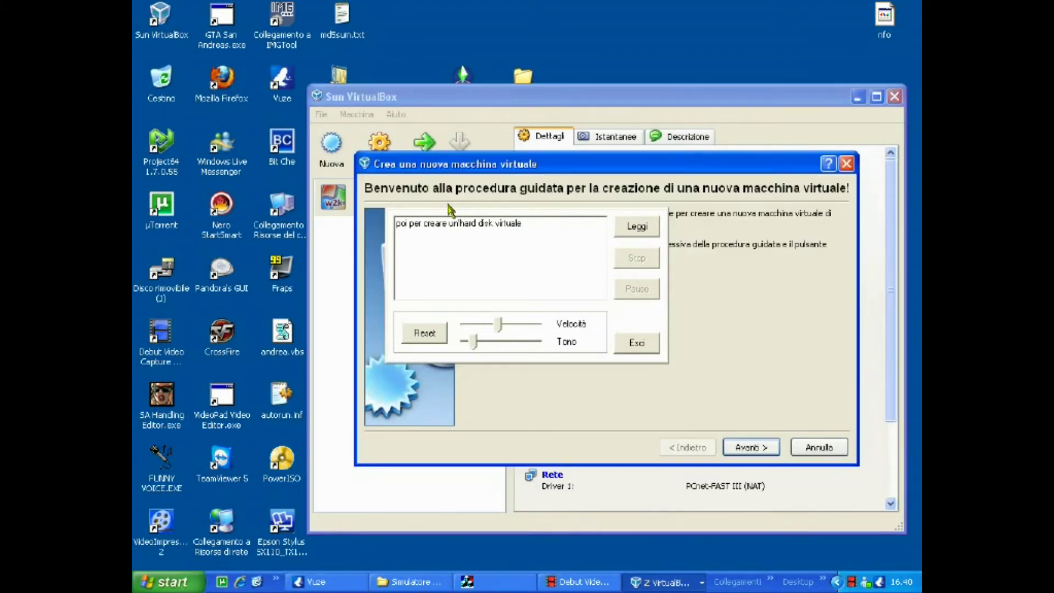
left_click_drag(542, 158, 430, 268)
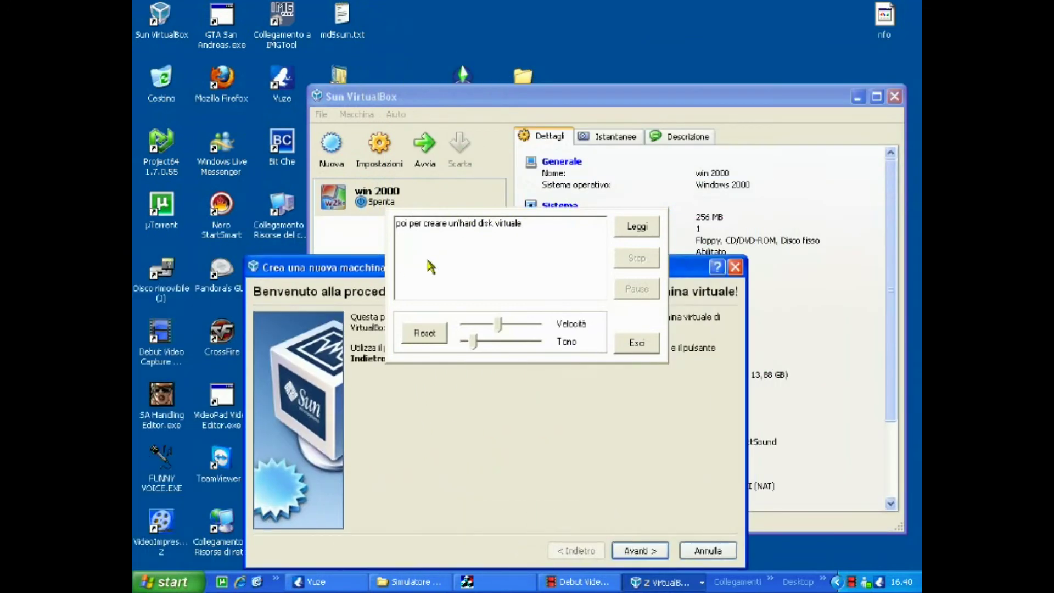
left_click(634, 547)
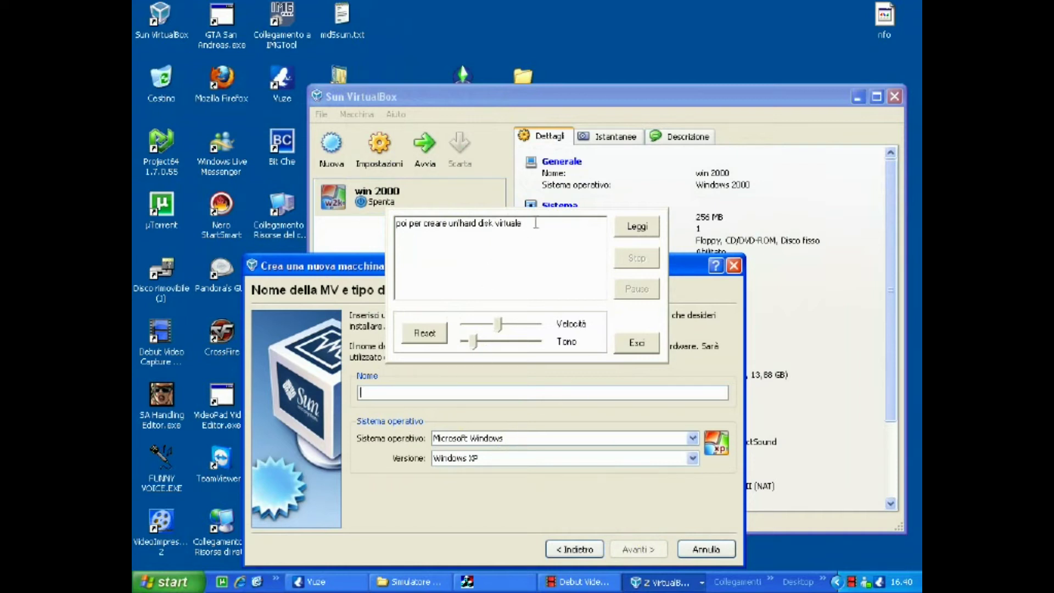
Step: Replace the narration in the speech reader with "io metterò linux ubuntu" and have it read aloud
left_click_drag(535, 223, 294, 231)
type("io")
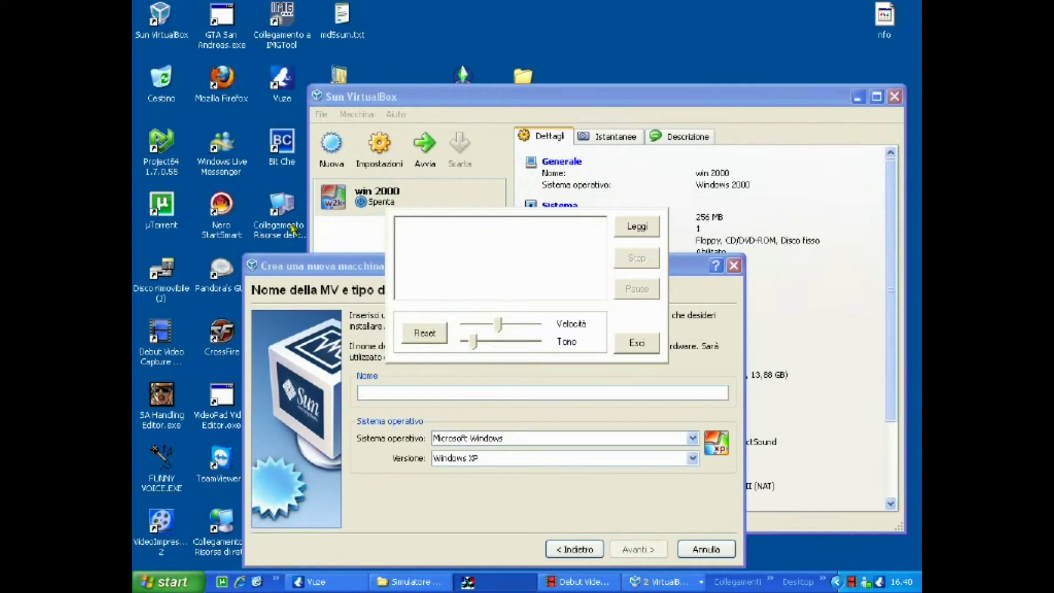
type(" me")
type("ttero linux ubuntu")
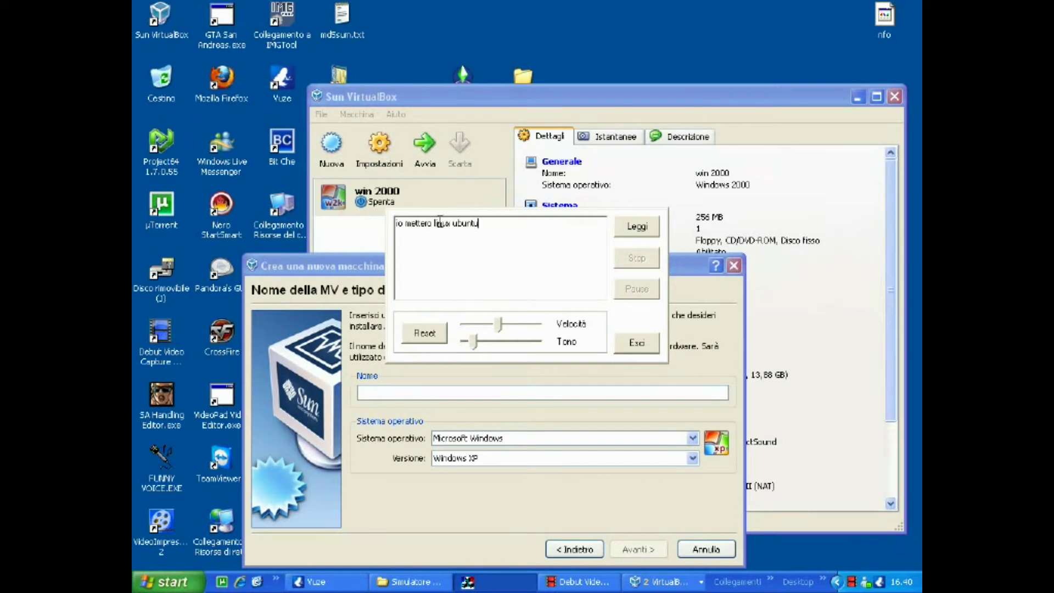
key("BackSpace")
type("ò")
key("BackSpace")
type("ò")
left_click(634, 230)
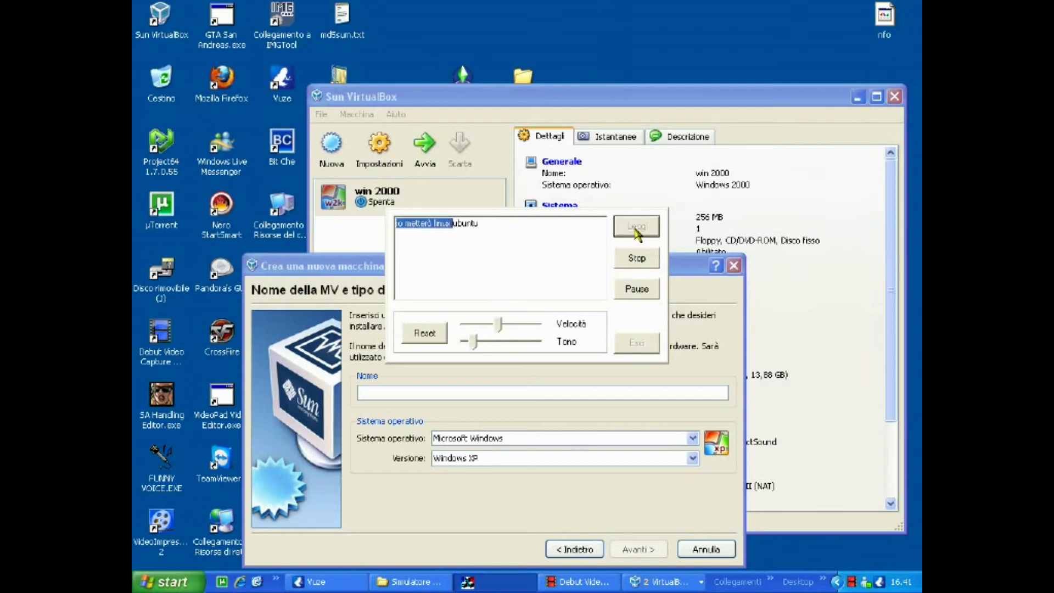
Step: Choose Linux as the operating system, name the virtual machine linux, and set its memory to 403 MB
left_click(659, 437)
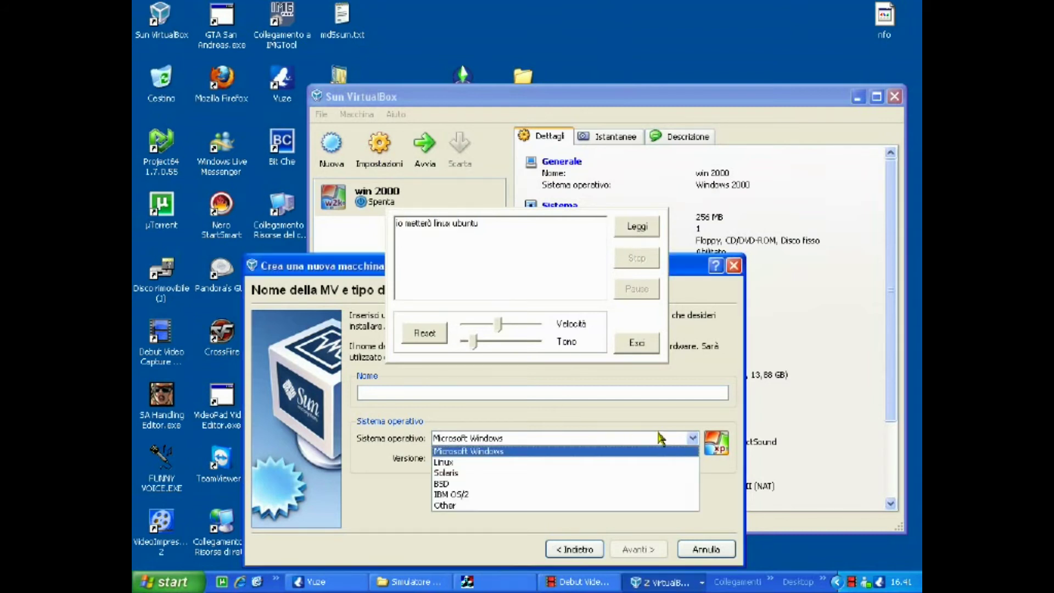
left_click(645, 463)
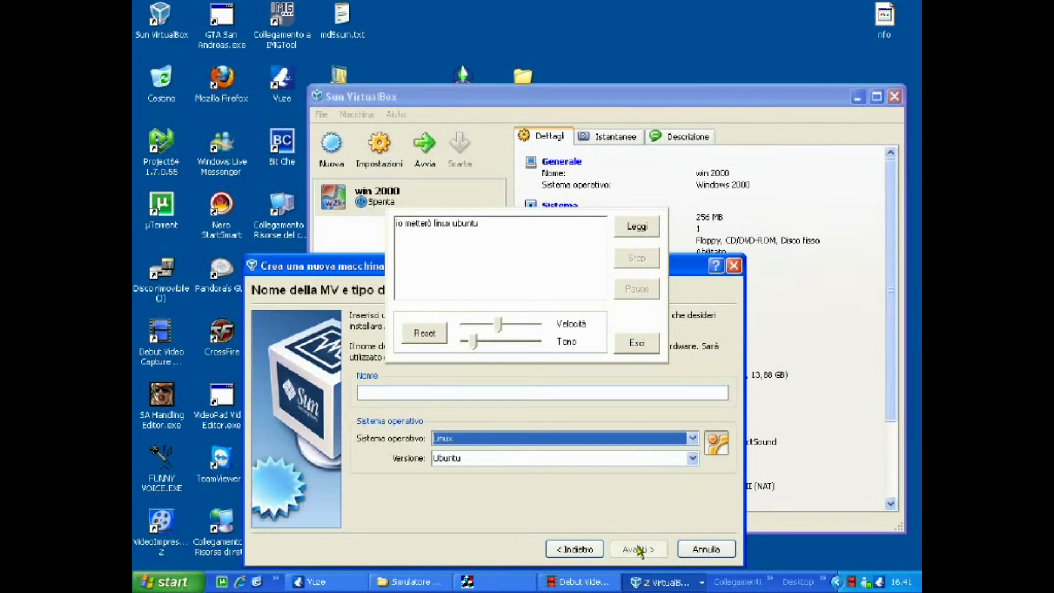
left_click(660, 391)
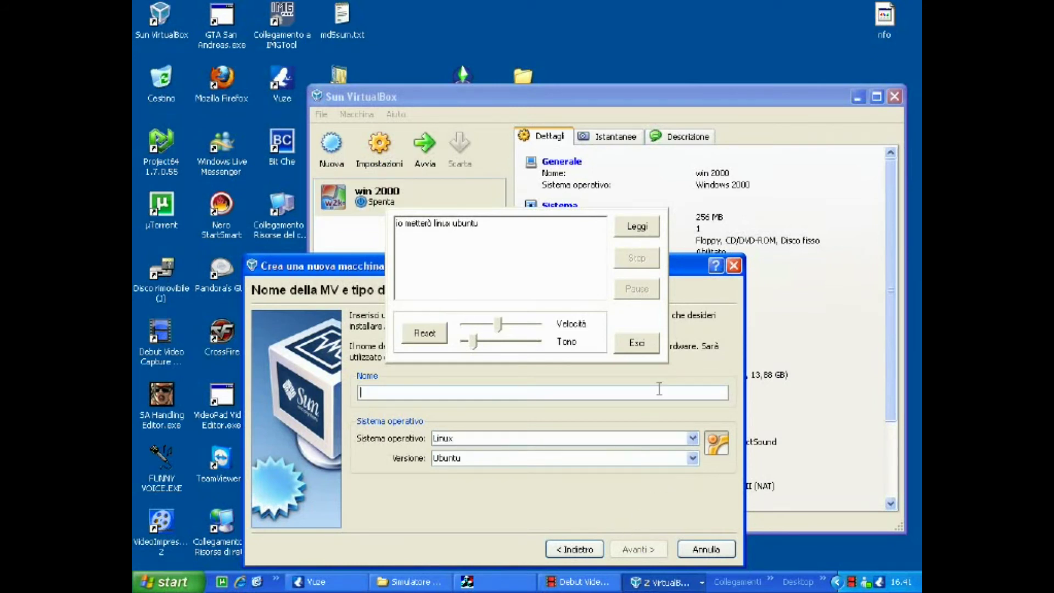
type("linux")
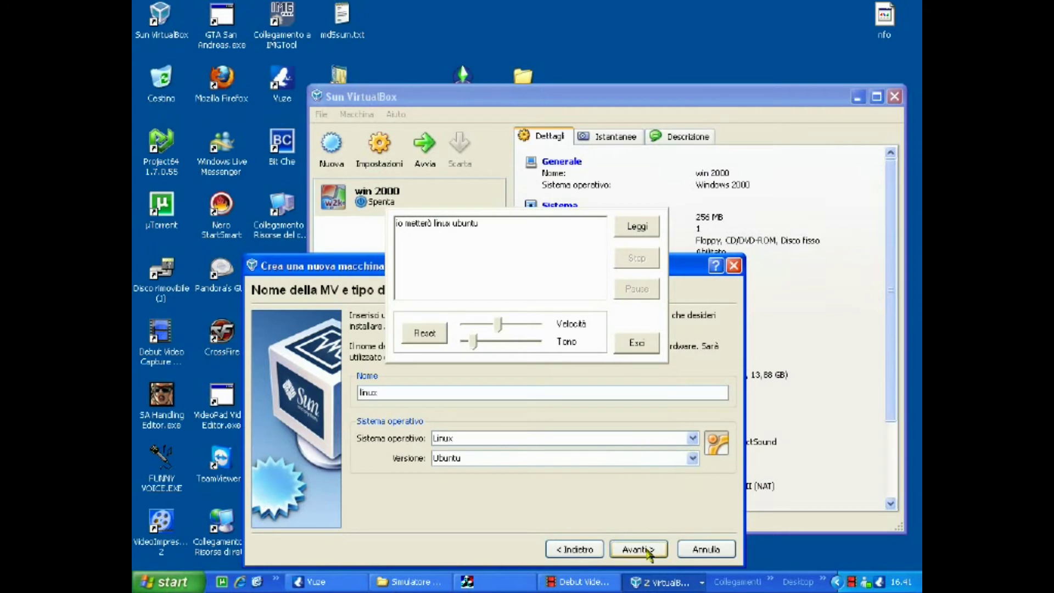
left_click(638, 549)
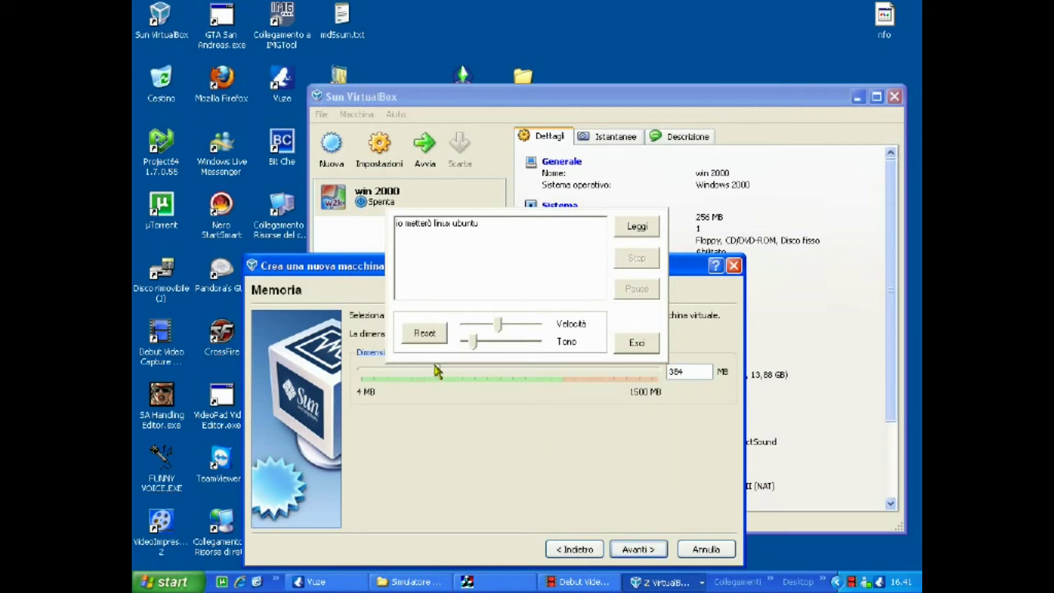
left_click_drag(438, 372, 441, 371)
Step: Replace the narration in the speech reader with "questa è la ram" and have it read aloud
left_click(492, 262)
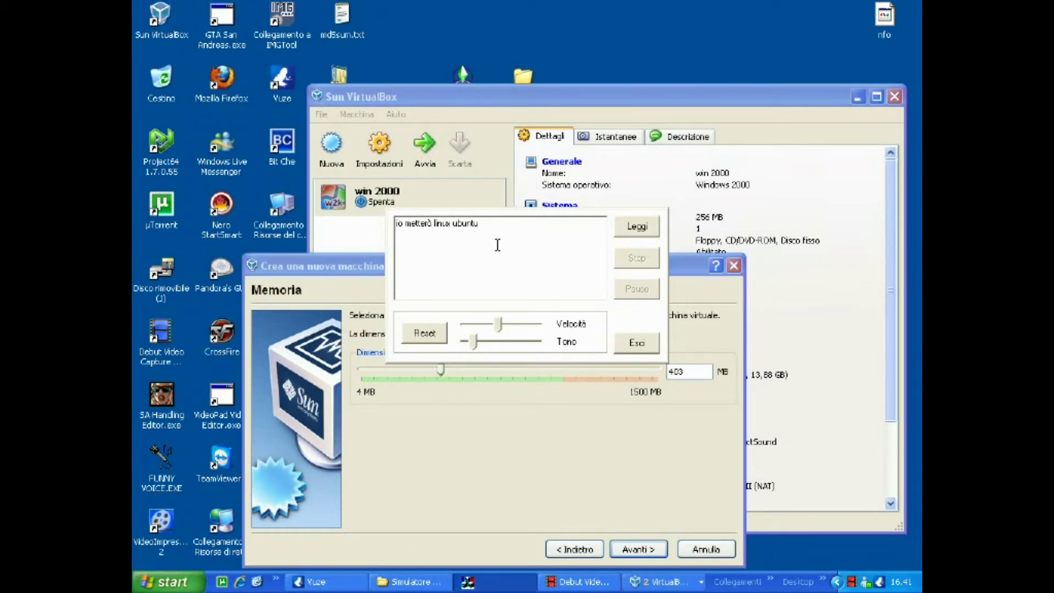
left_click_drag(497, 242, 362, 241)
key("BackSpace")
left_click(636, 231)
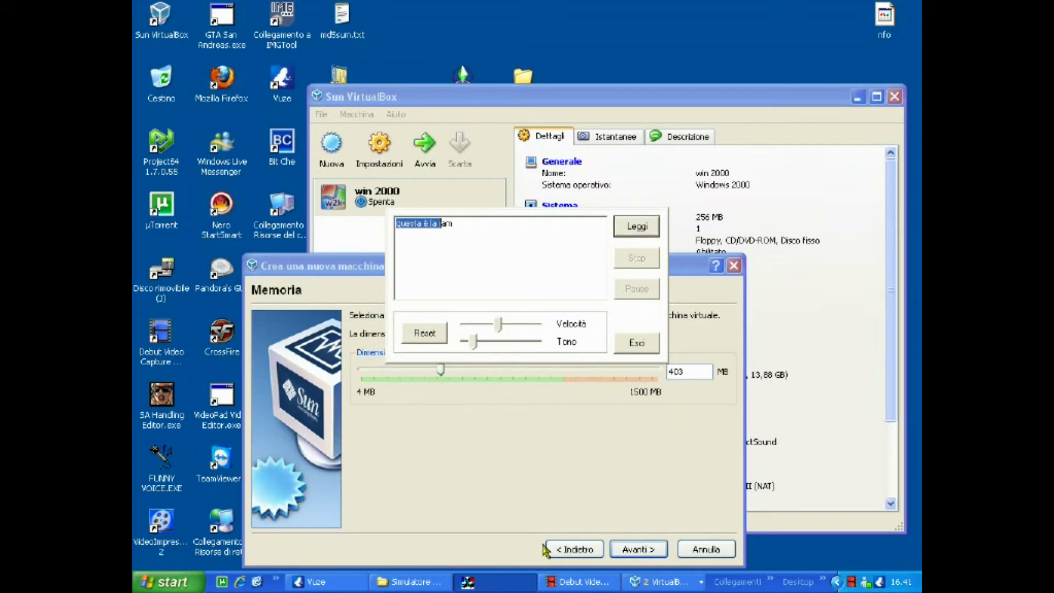
Step: Choose to create a new boot disk with dynamically expanding storage, advancing the virtual disk wizard to the location and size page
left_click(640, 549)
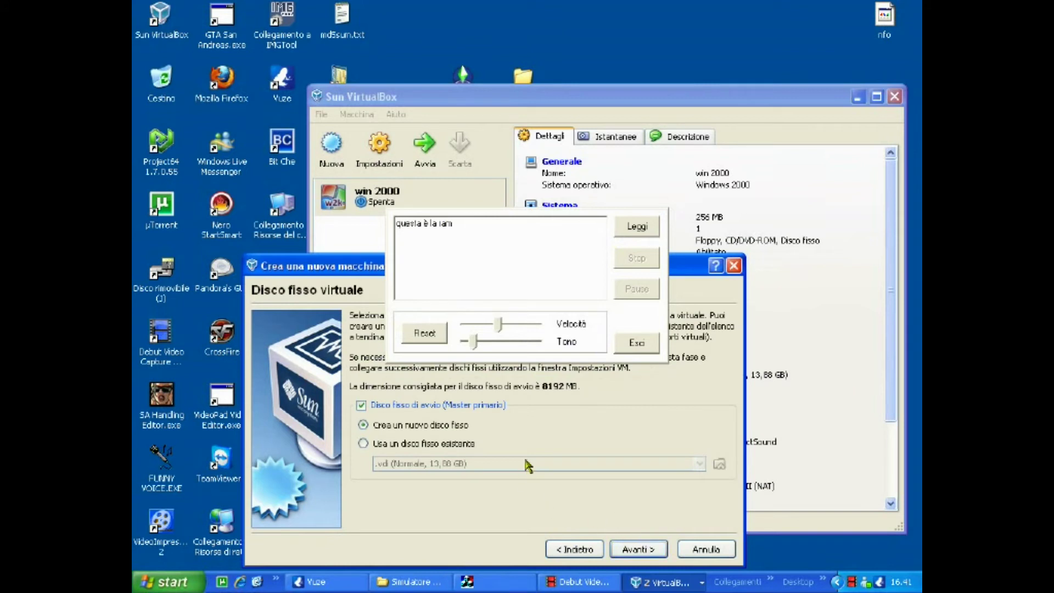
left_click(639, 547)
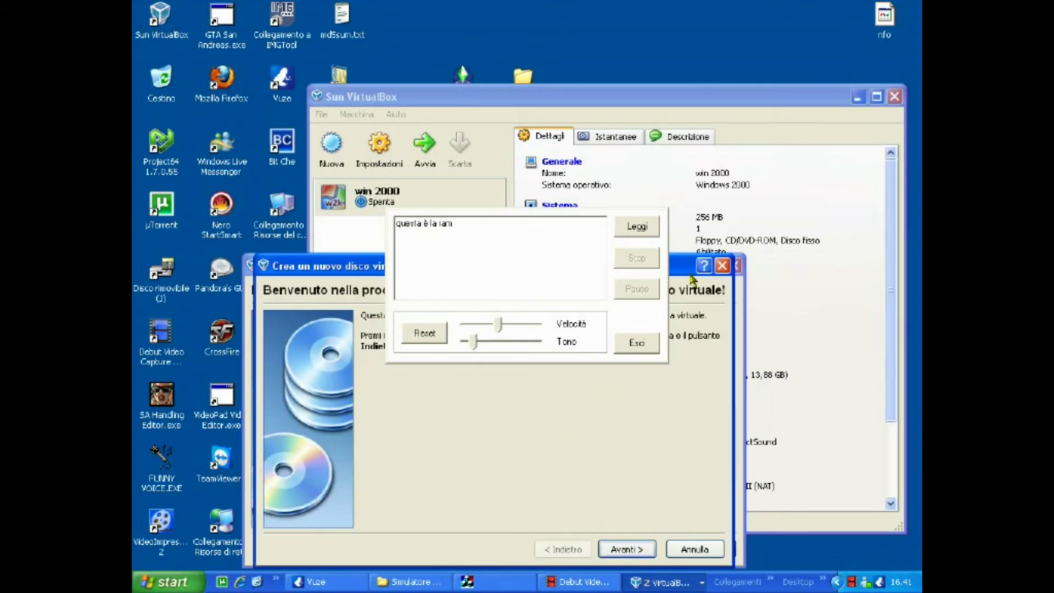
left_click_drag(691, 273, 893, 44)
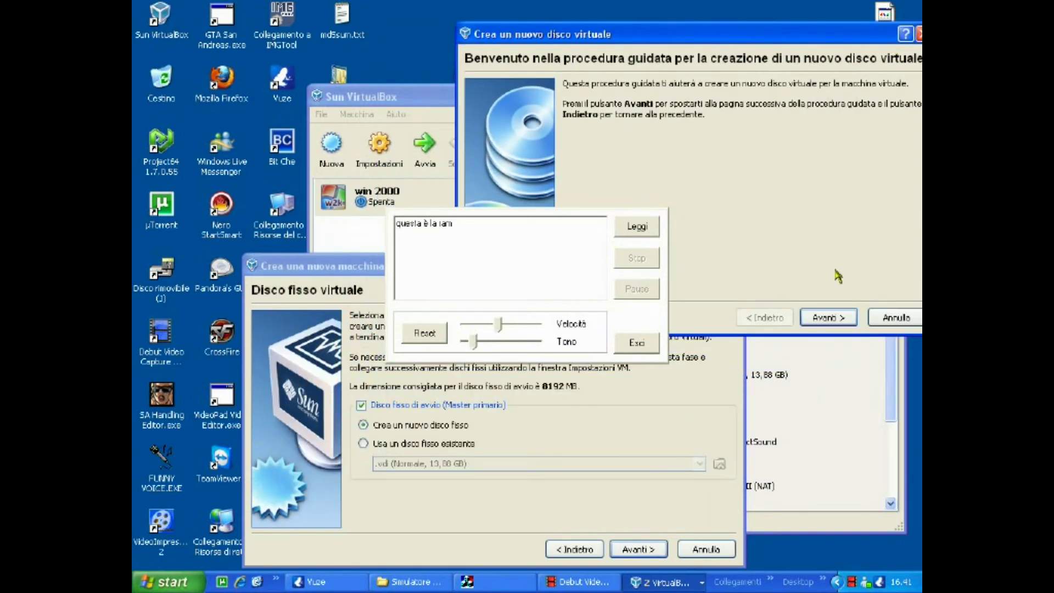
left_click(826, 318)
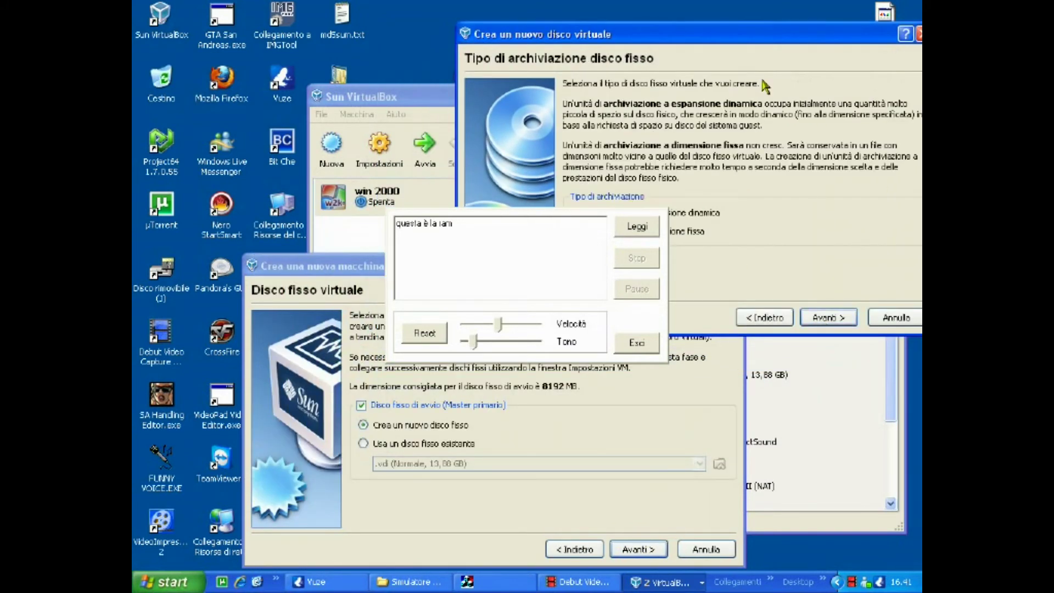
left_click_drag(780, 40, 862, 244)
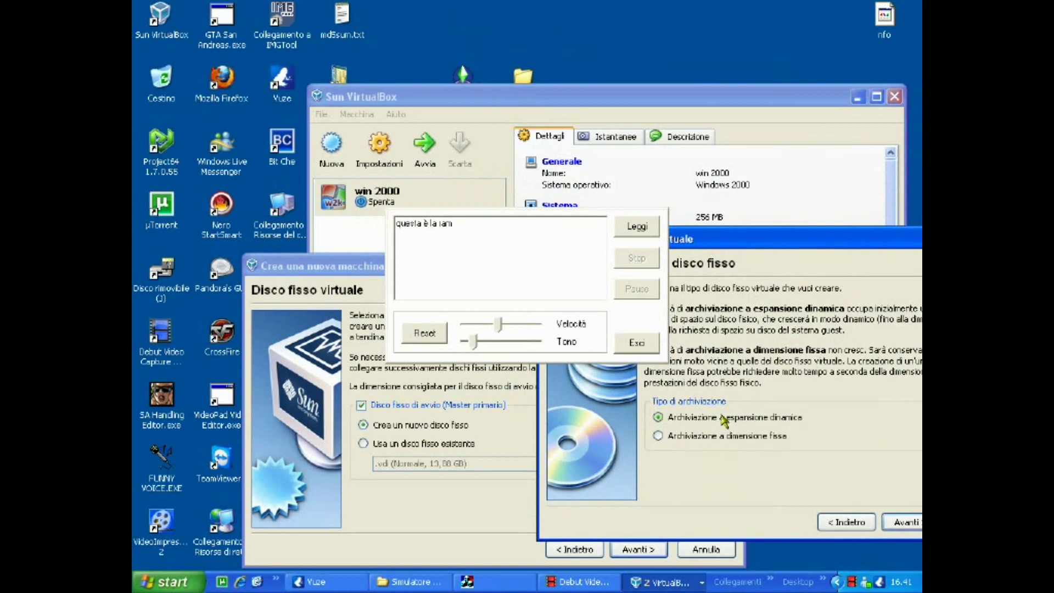
left_click(903, 522)
left_click_drag(753, 241, 262, 6)
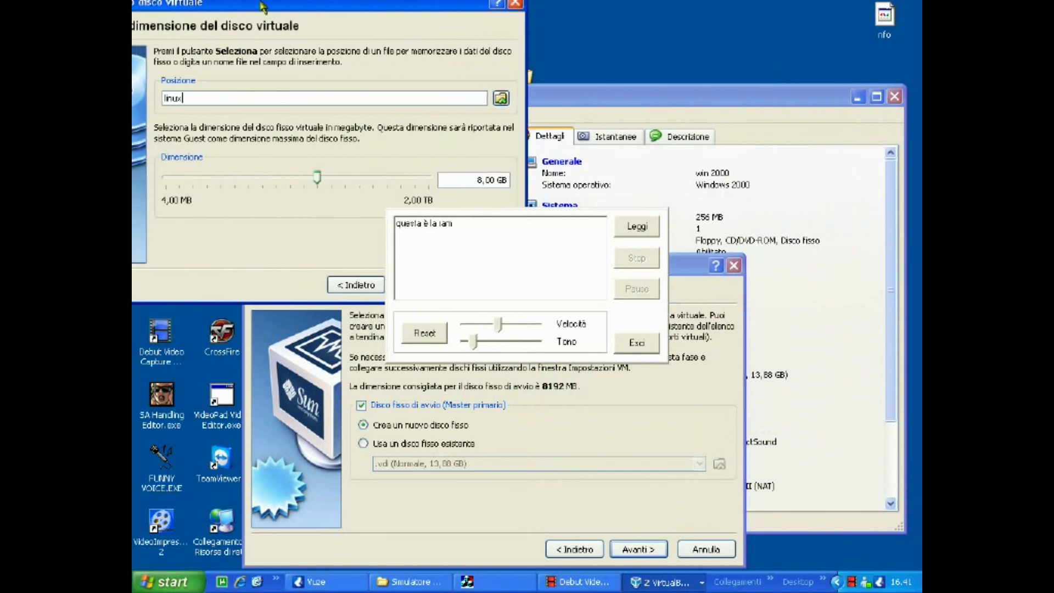
Step: Replace the narration in the speech reader with "qusto è l'hard disk" and have it read aloud
left_click(489, 224)
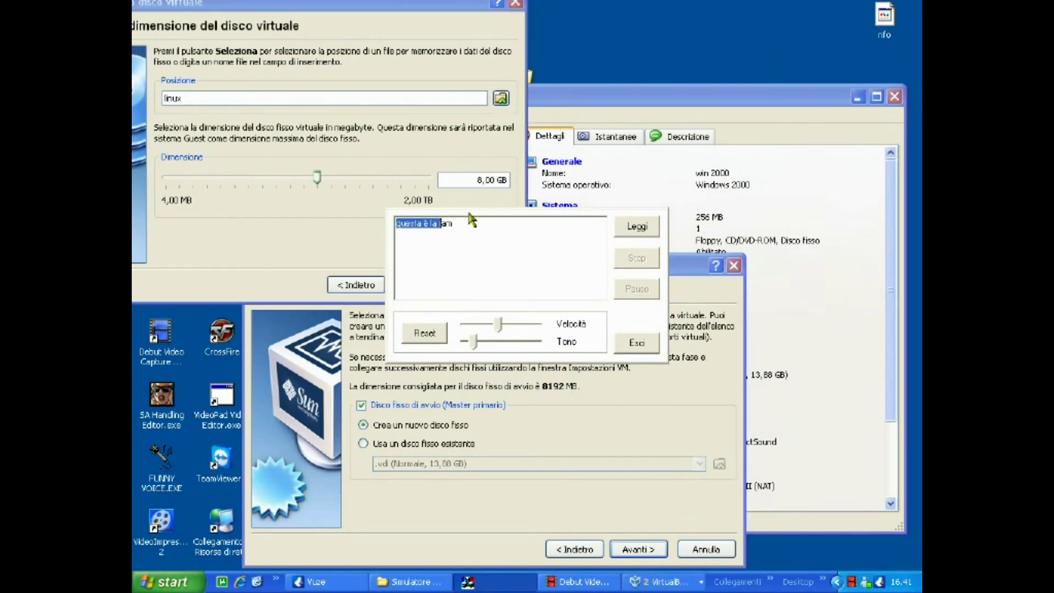
left_click(458, 224)
left_click_drag(458, 223, 384, 234)
key("BackSpace")
type("qusto è")
left_click(637, 226)
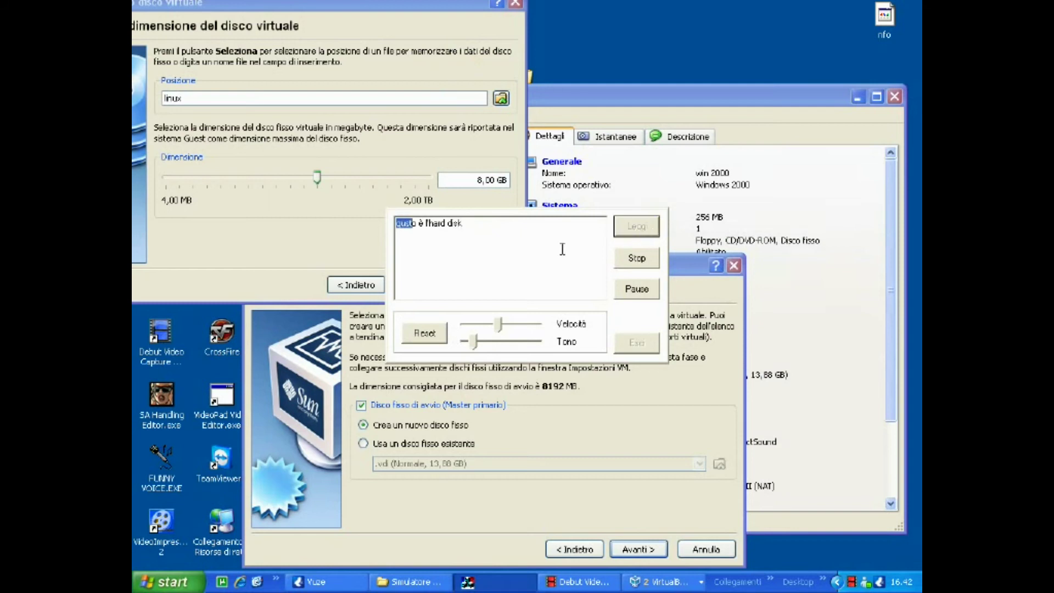
Step: Set the virtual disk's location to a file named linux in the .VirtualBox\HardDisks folder on drive D
left_click(501, 98)
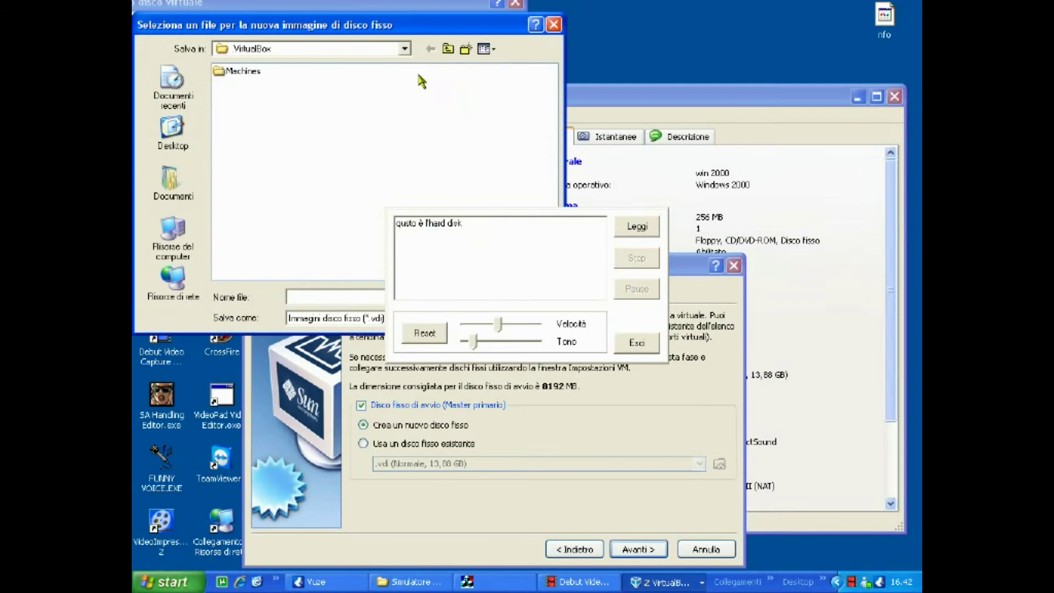
left_click(404, 48)
left_click(405, 49)
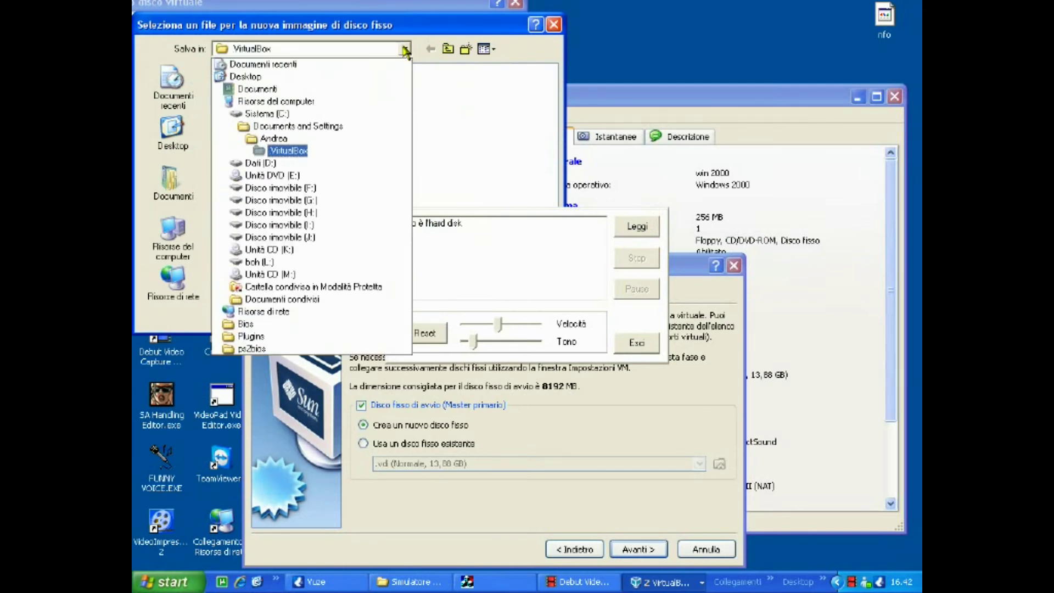
left_click(264, 163)
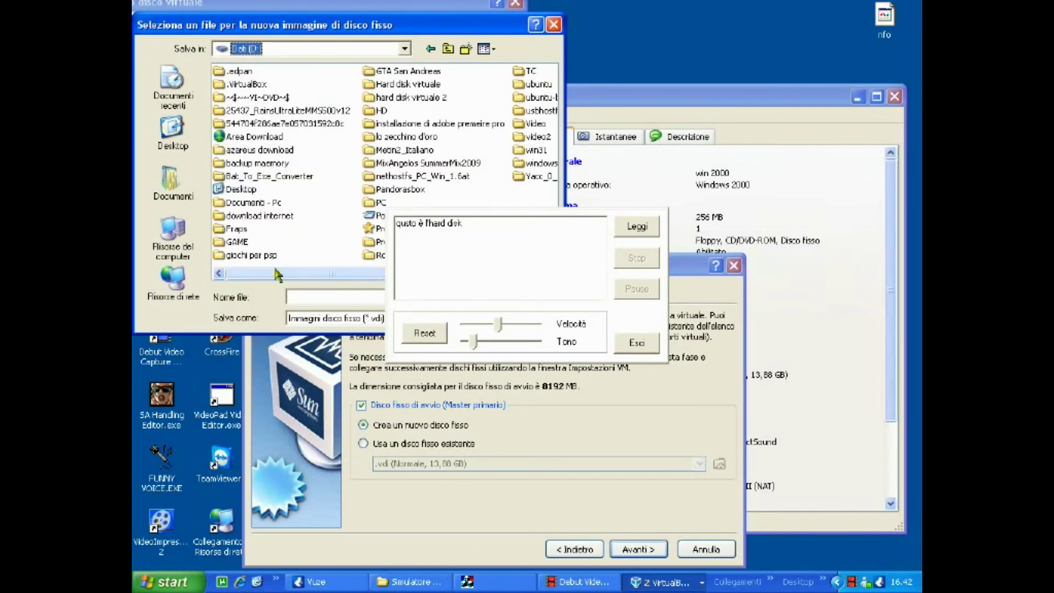
left_click_drag(302, 272, 189, 231)
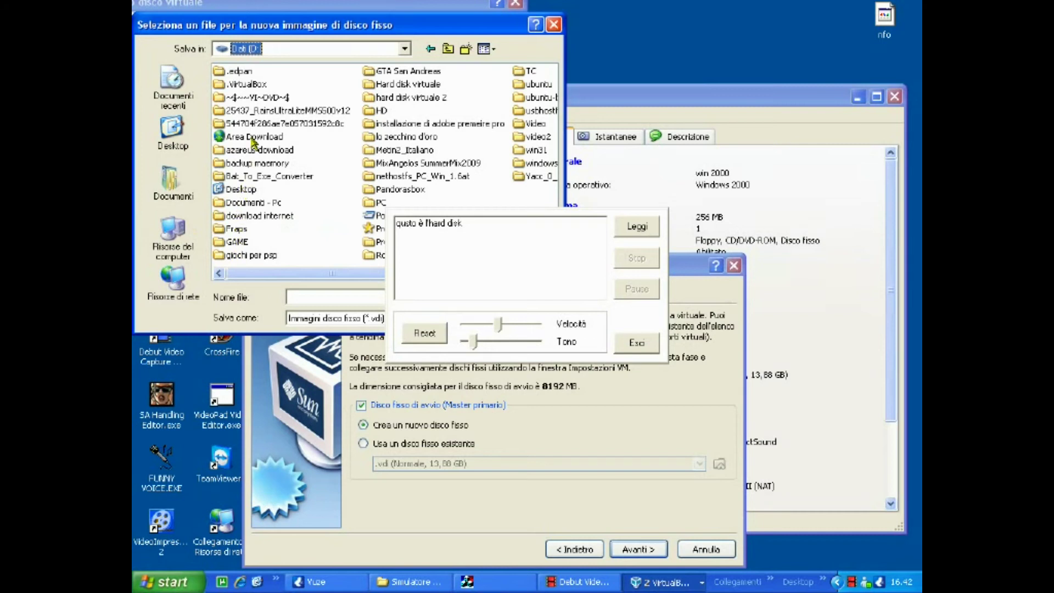
double_click(252, 84)
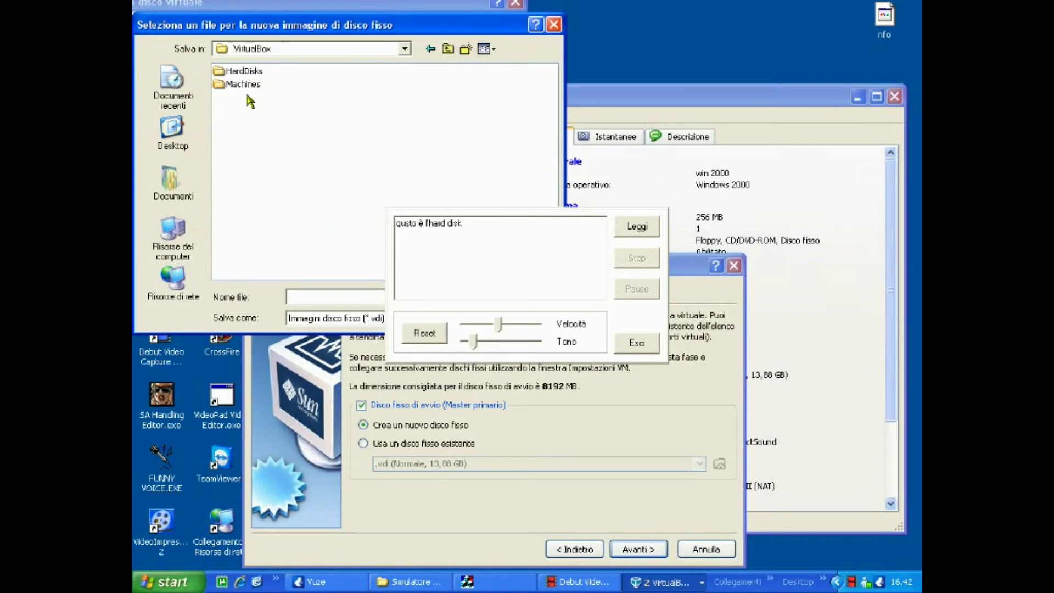
double_click(248, 70)
left_click_drag(286, 26, 221, 254)
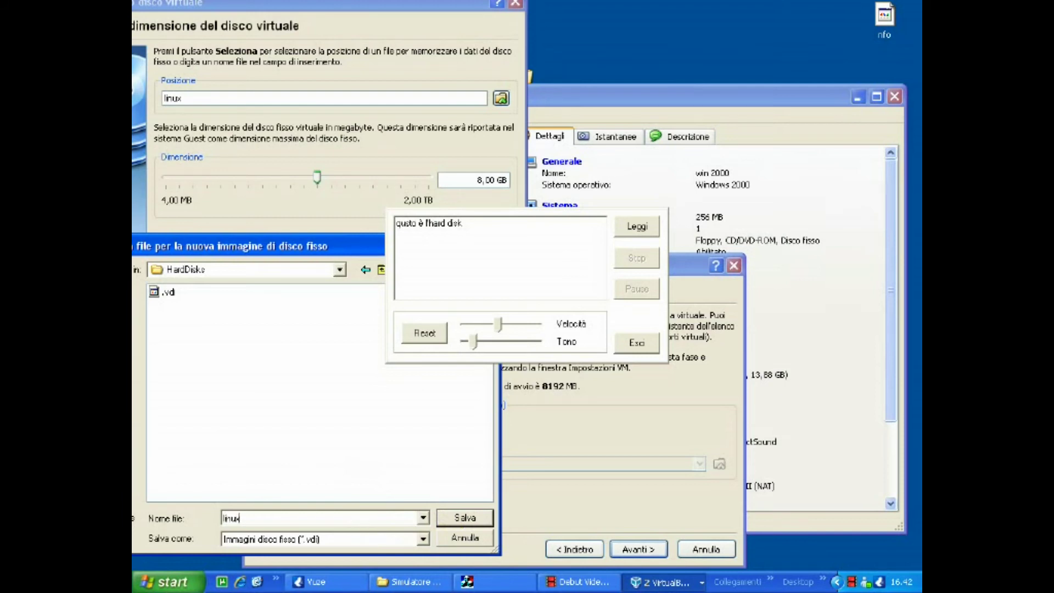
left_click(471, 519)
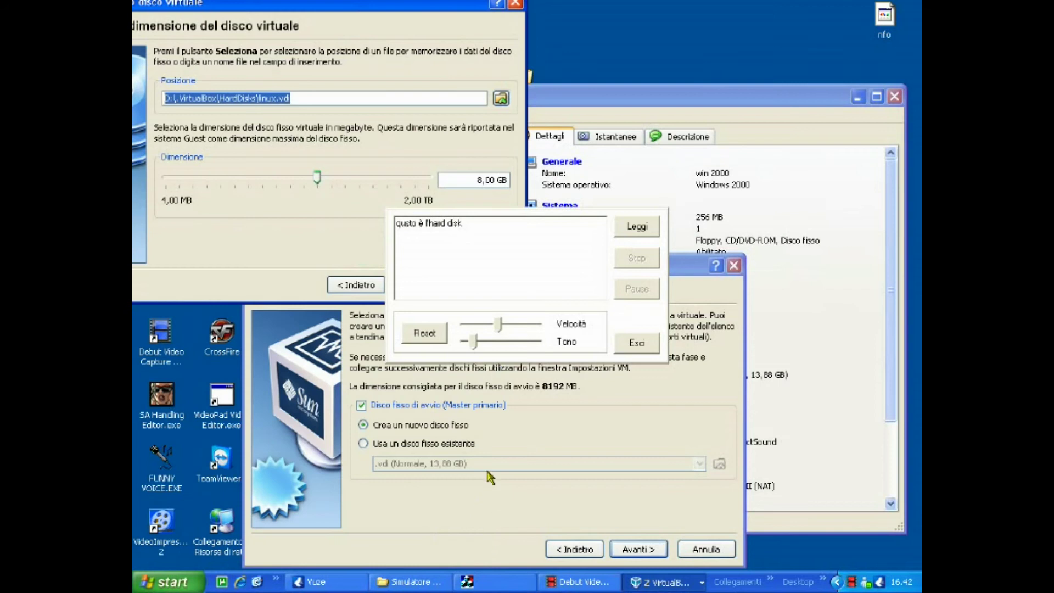
Step: Accept the 8,00 GB disk size, create the virtual disk, and finish creating the linux virtual machine
left_click_drag(364, 9, 308, 161)
left_click(357, 436)
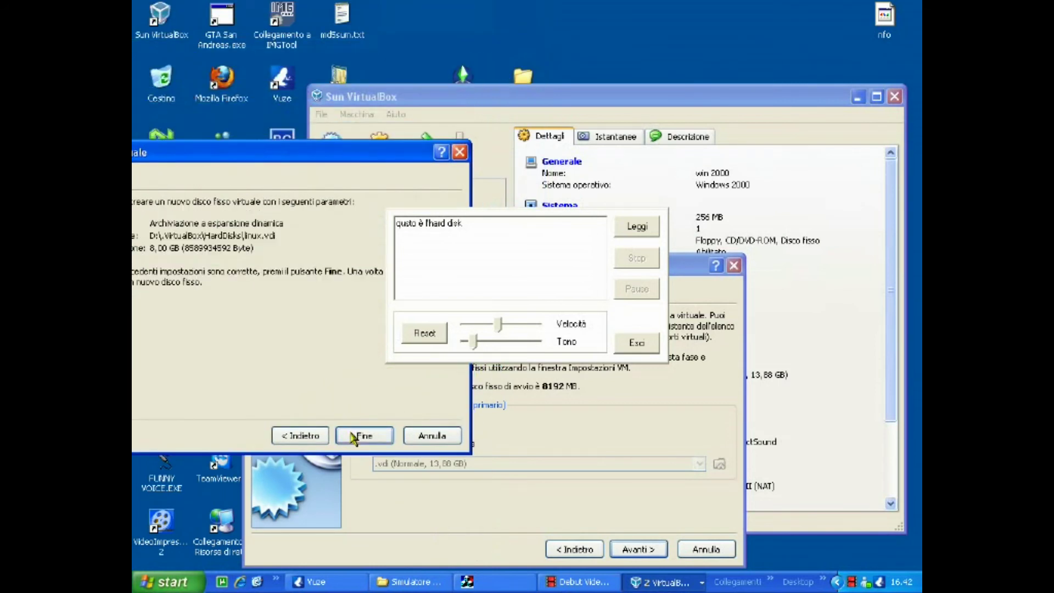
left_click(349, 438)
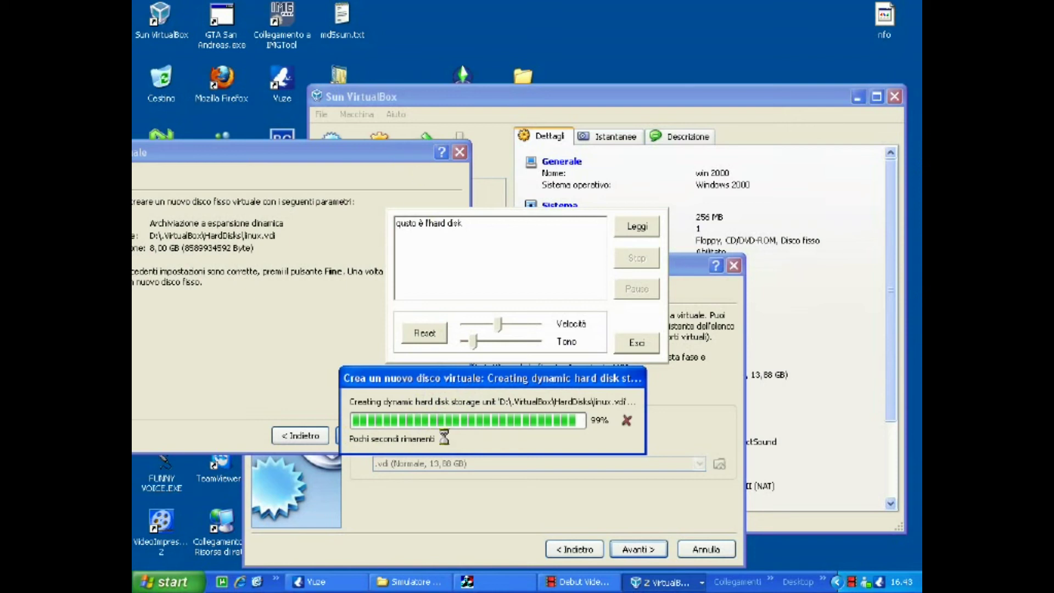
left_click(652, 550)
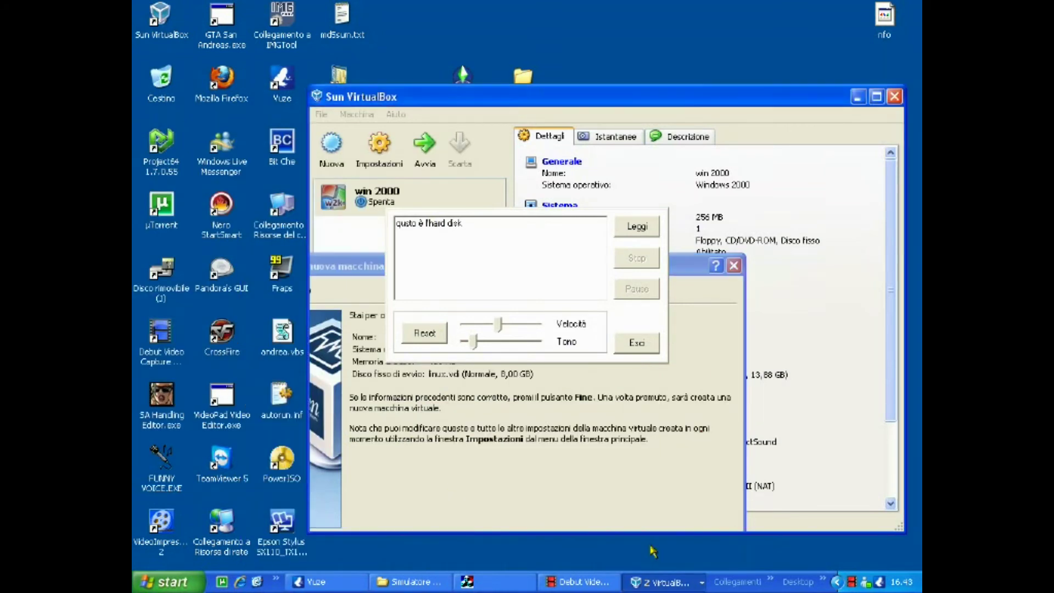
Step: Replace the narration in the speech reader with "ora cliccate su linux nel mio caso" and have it read aloud
left_click_drag(571, 233, 347, 218)
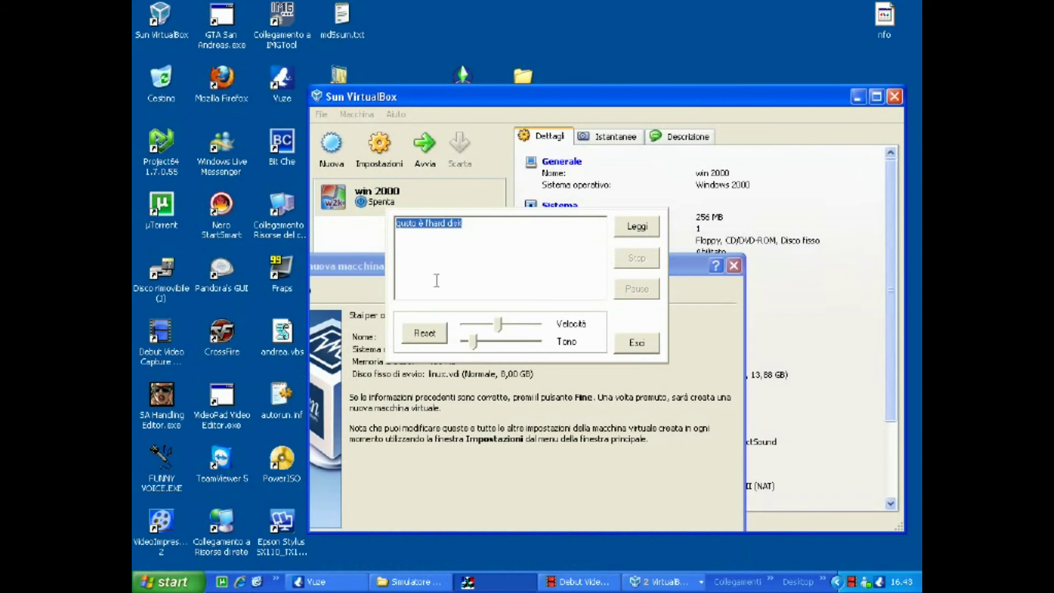
right_click(635, 583)
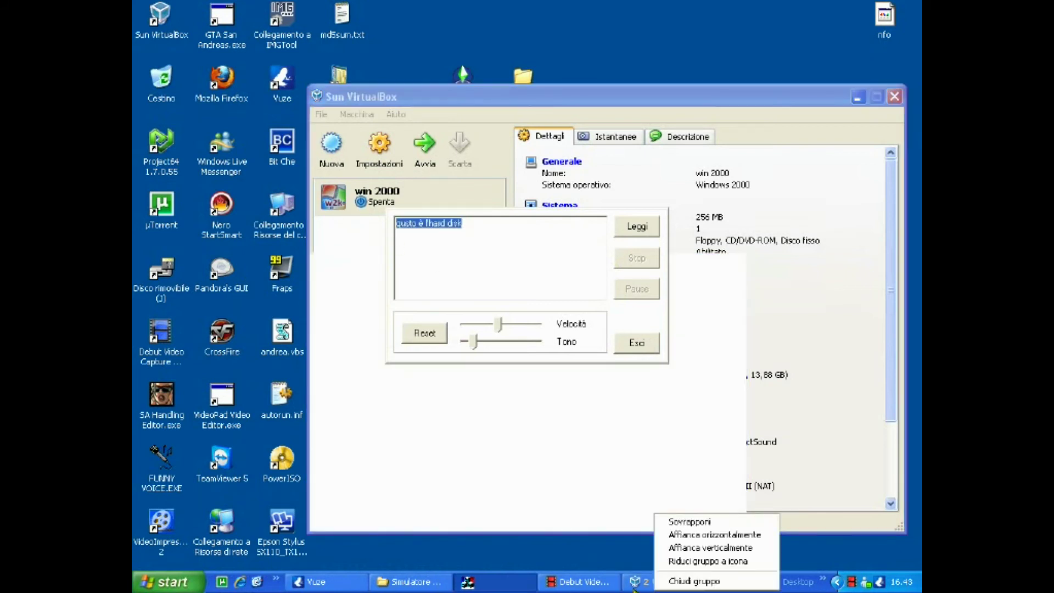
left_click(635, 583)
left_click(635, 583)
left_click(535, 229)
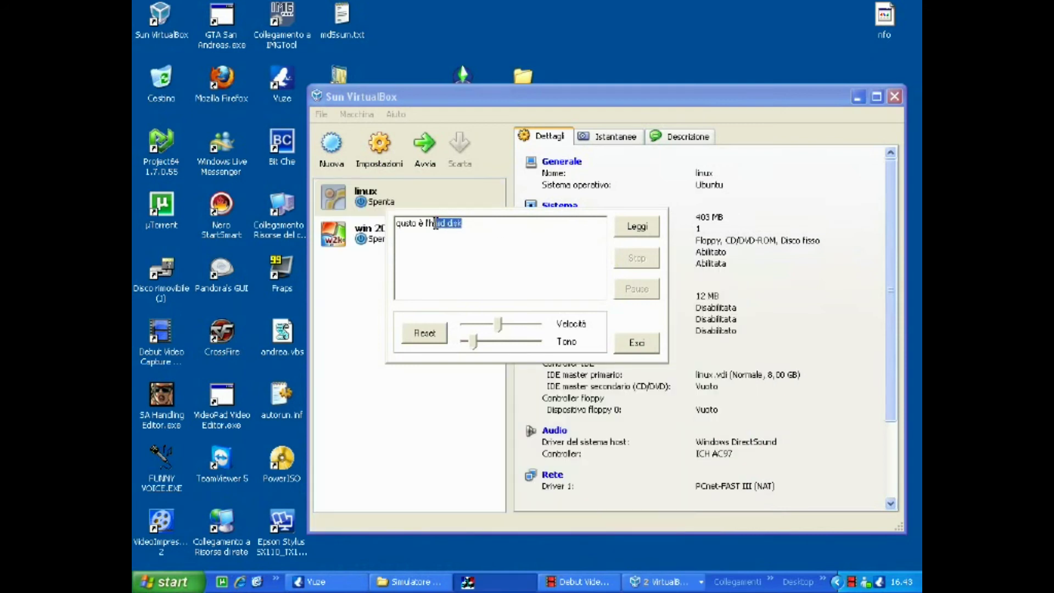
key("Delete")
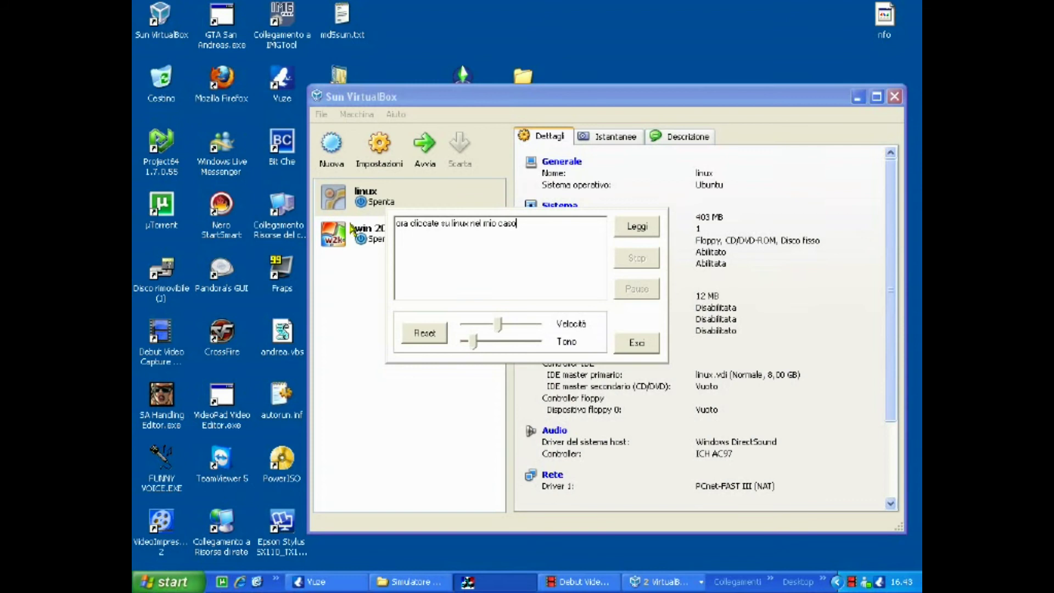
left_click(637, 226)
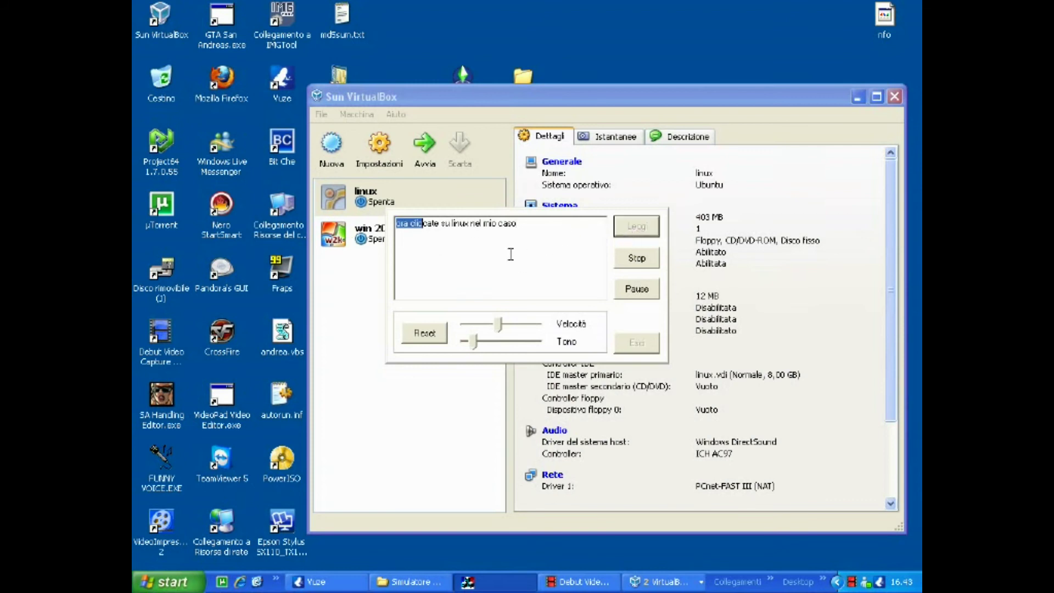
Step: Start the linux virtual machine and bring its first-run wizard to the front
left_click(347, 205)
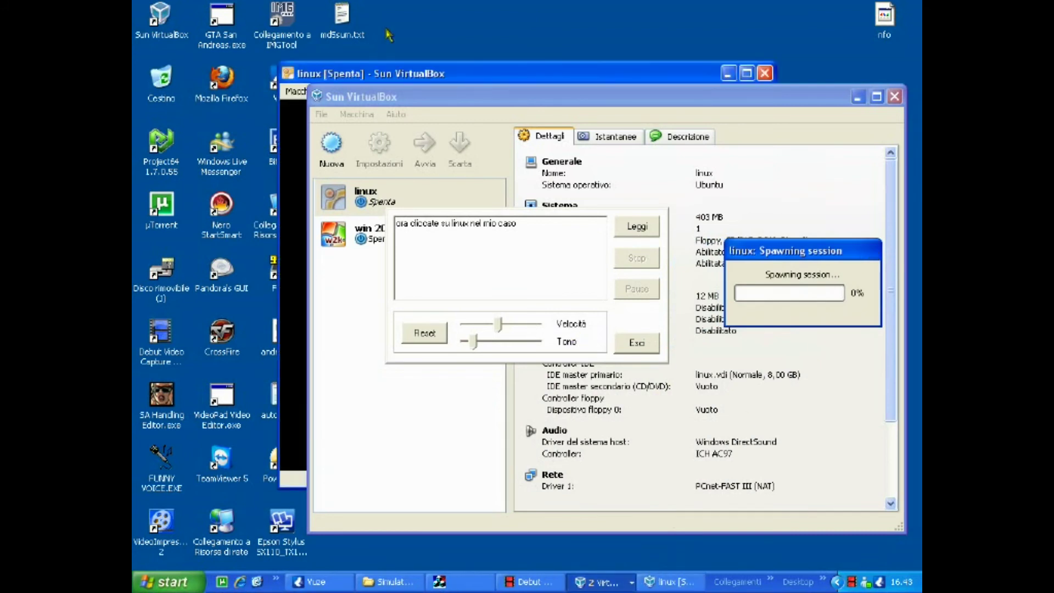
left_click_drag(583, 172, 777, 32)
left_click(739, 243)
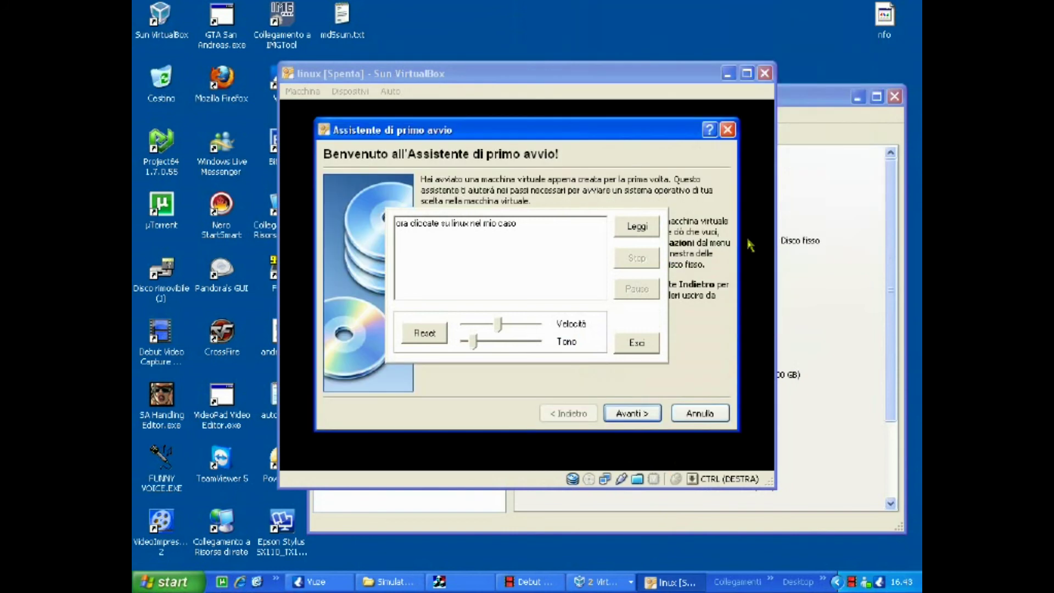
Step: Choose lucid-desktop-i386.iso as the installation media source in the first-run wizard and finish it to boot the machine
left_click_drag(647, 133, 863, 134)
left_click(848, 410)
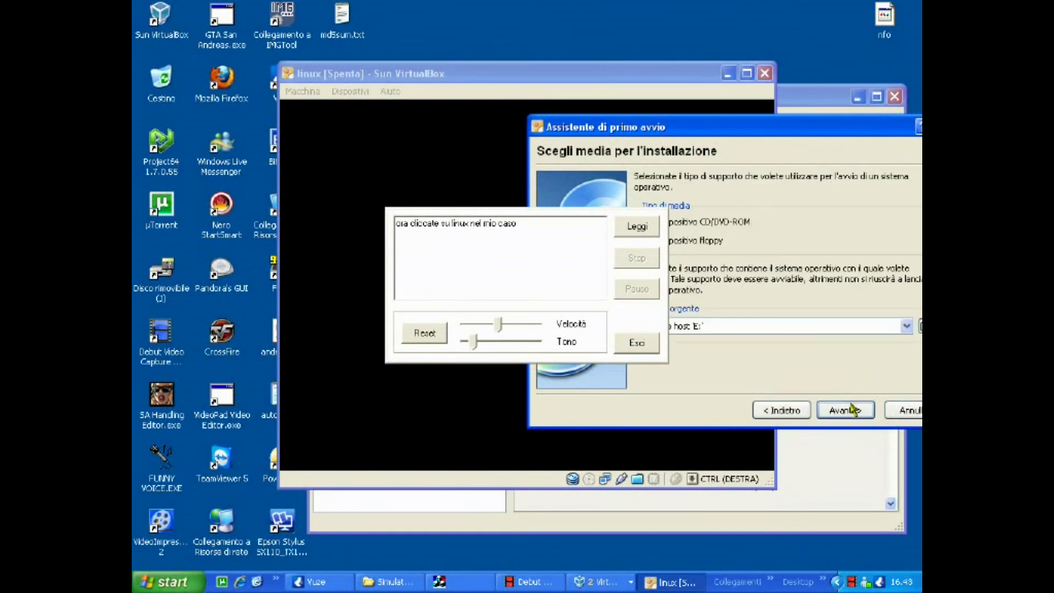
left_click(853, 409)
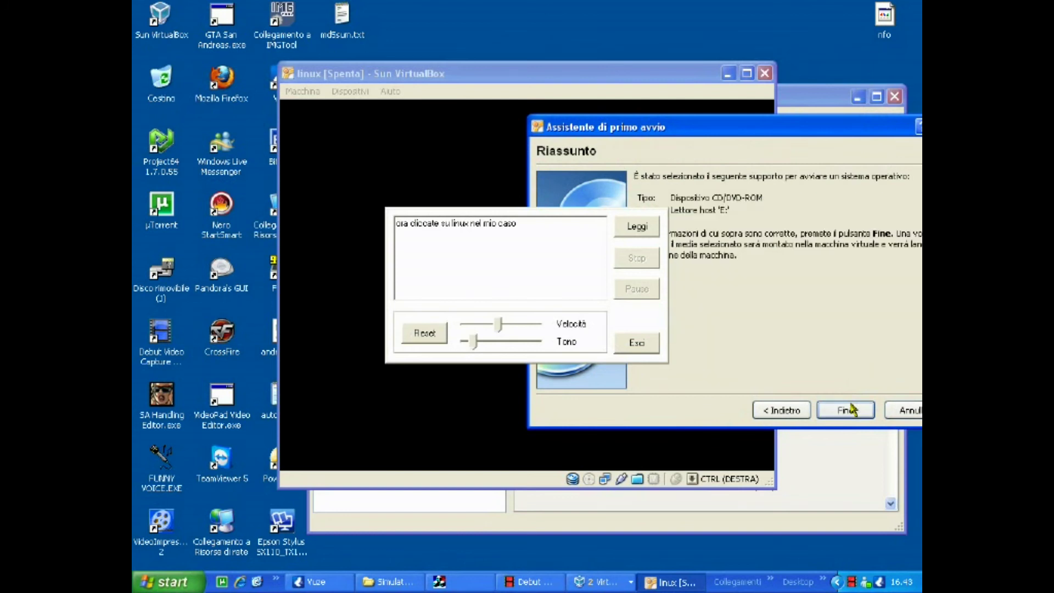
left_click(793, 410)
left_click(821, 328)
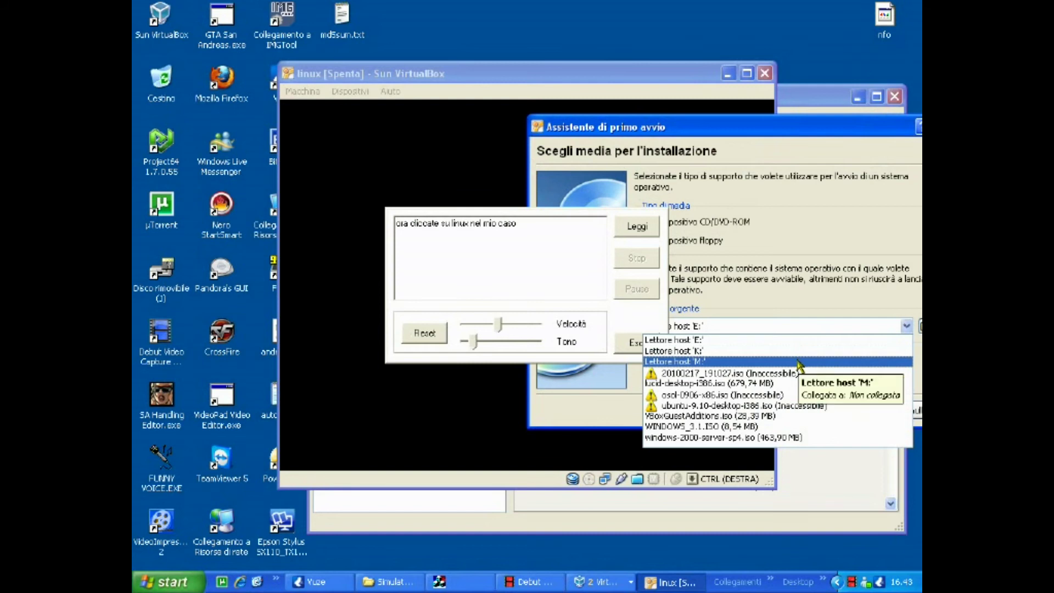
left_click(799, 384)
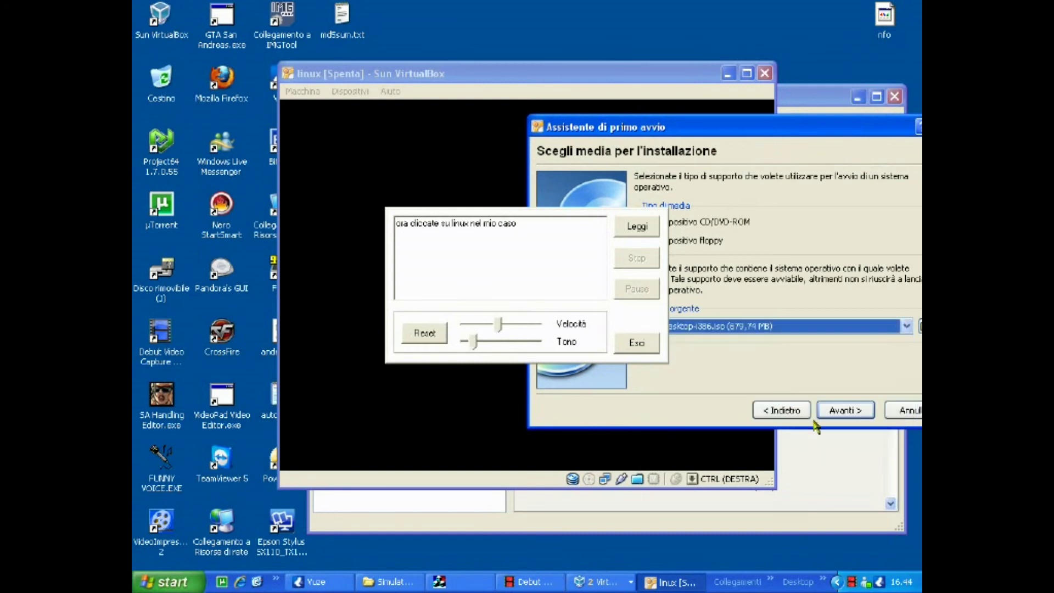
left_click(848, 411)
left_click(851, 410)
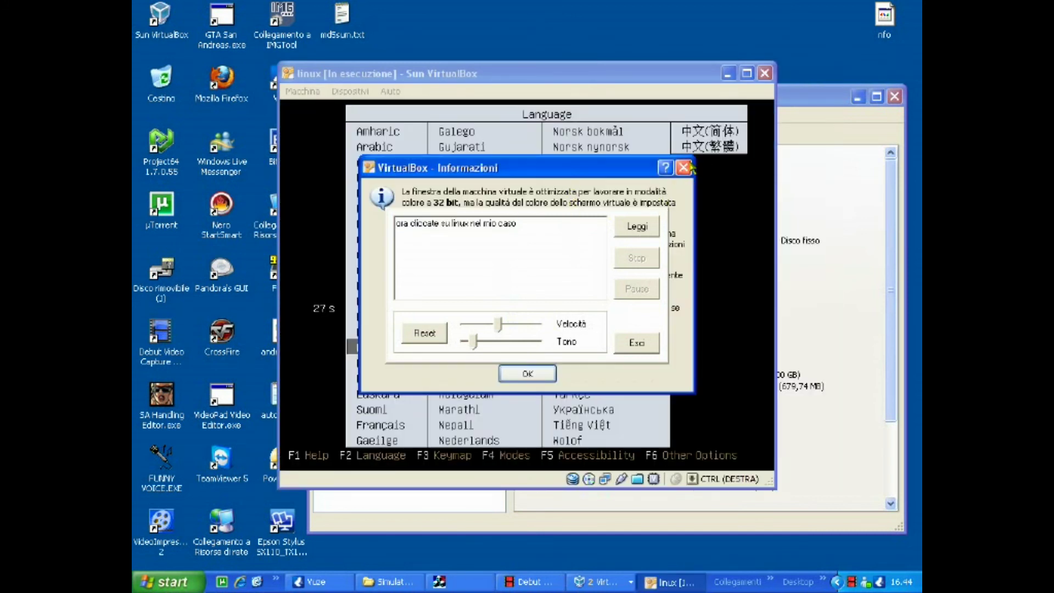
Step: Dismiss the colour-depth notice and choose Italiano as the language in the Ubuntu boot screen
left_click(506, 375)
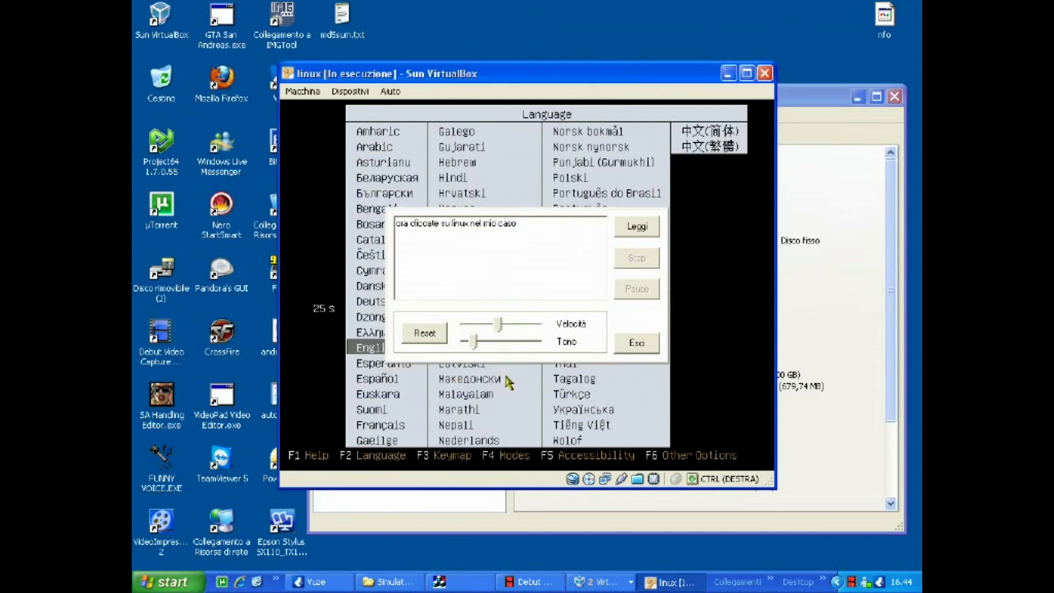
key("Down")
key("Right")
key("Right")
key("Right")
key("Left")
key("Left")
key("Left")
key("Right")
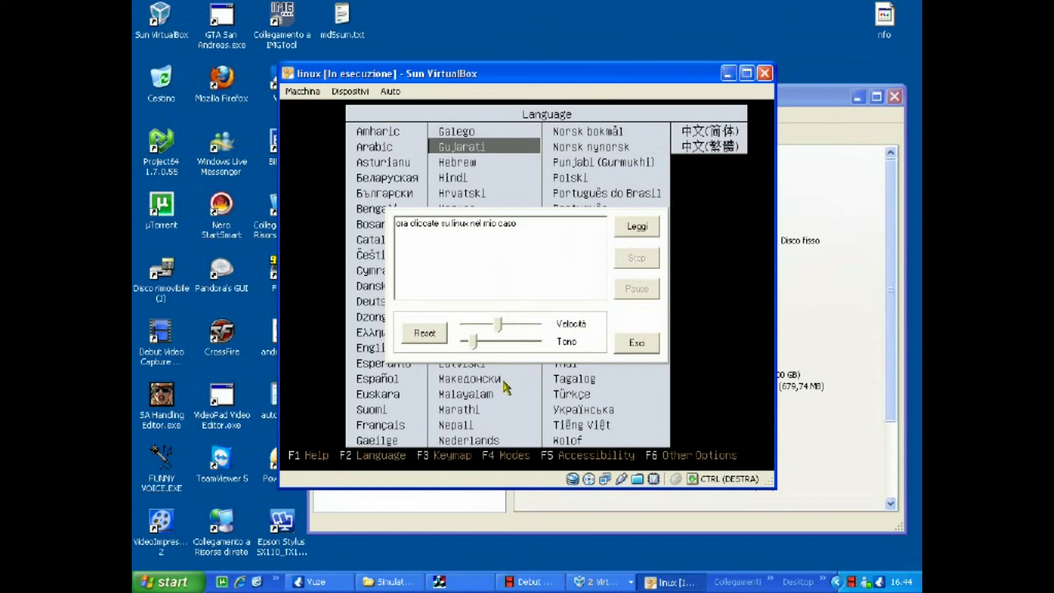
left_click_drag(547, 73, 758, 0)
key("Down")
key("Down")
key("Down")
key("Down")
key("Down")
key("Down")
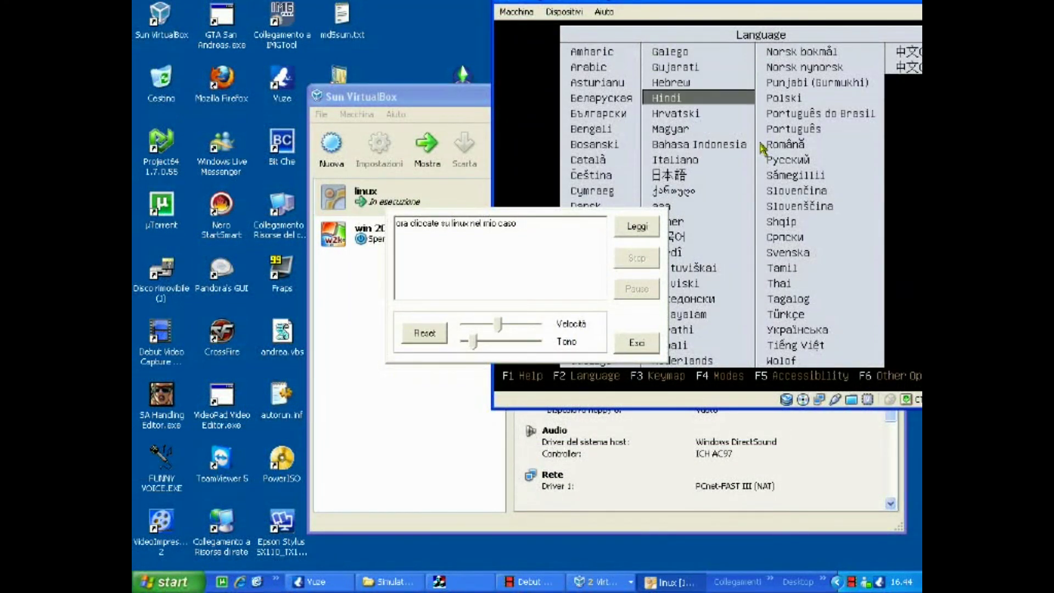
key("Return")
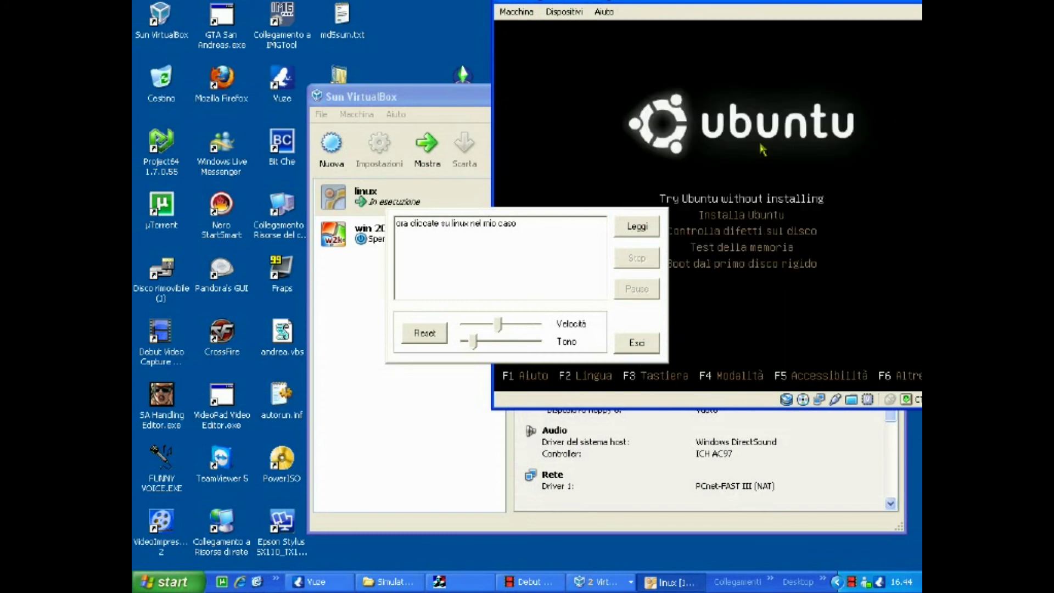
Step: Boot the virtual machine with the "Try Ubuntu without installing" option
key("Return")
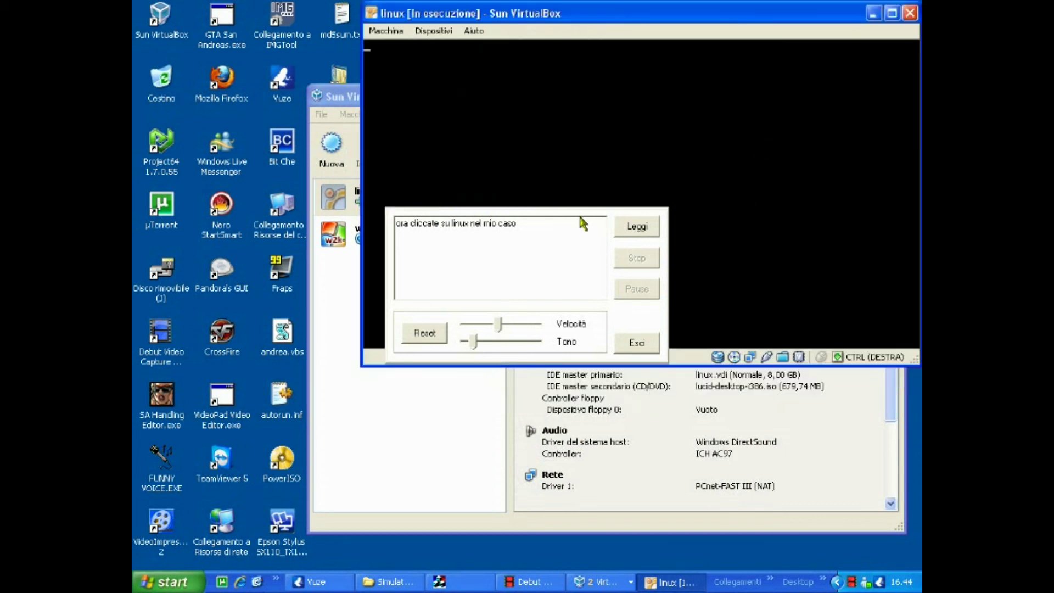
left_click(542, 585)
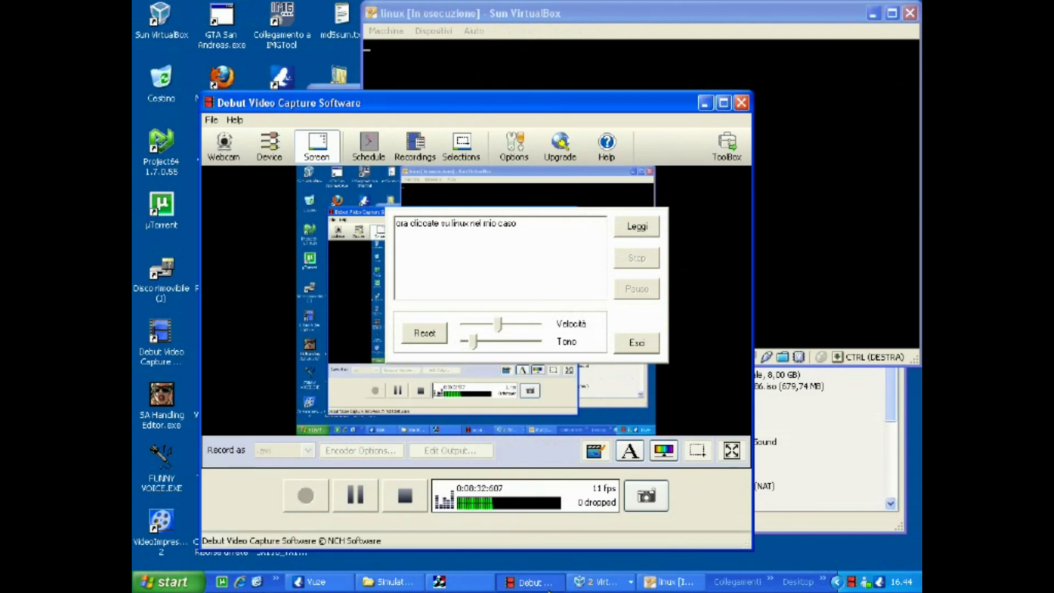
left_click(542, 585)
Step: Replace the narration in the speech reader with "io sto provando la versione senza installarlo chiaramente" and have it read aloud
left_click_drag(538, 235, 399, 228)
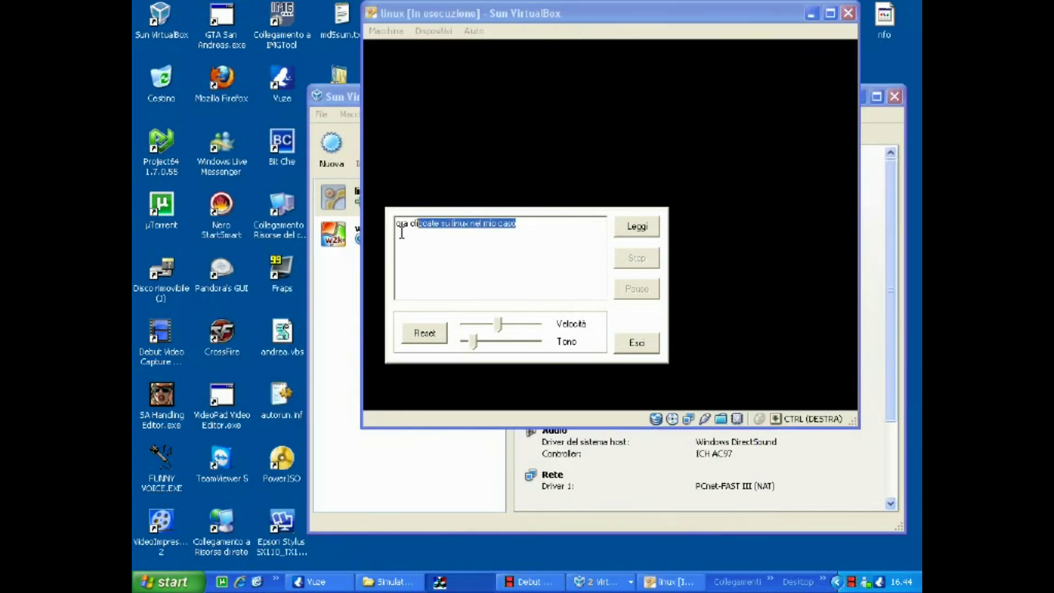
key("BackSpace")
type("io")
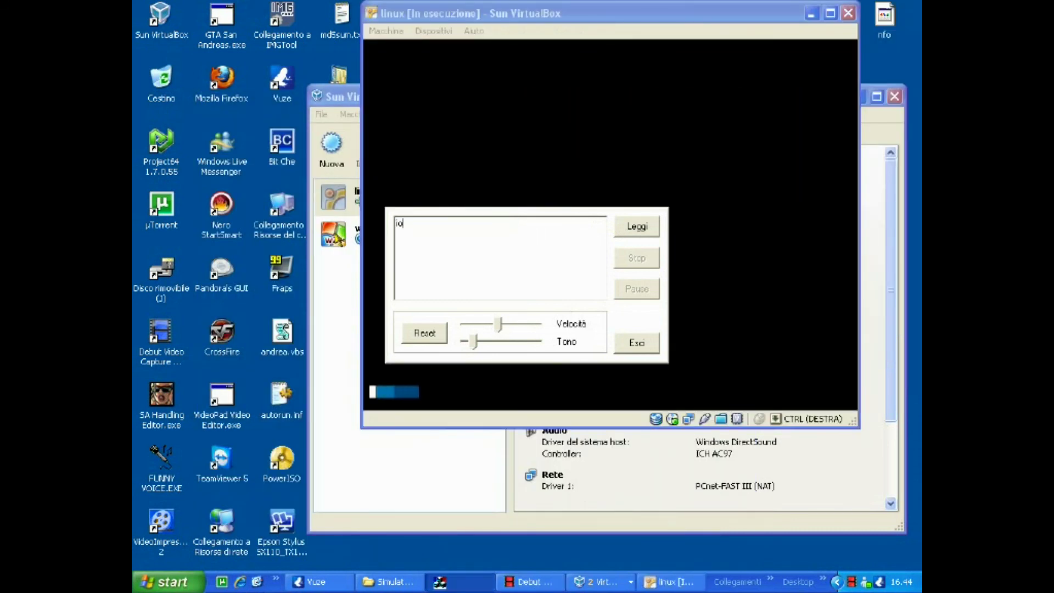
type(" sto pi")
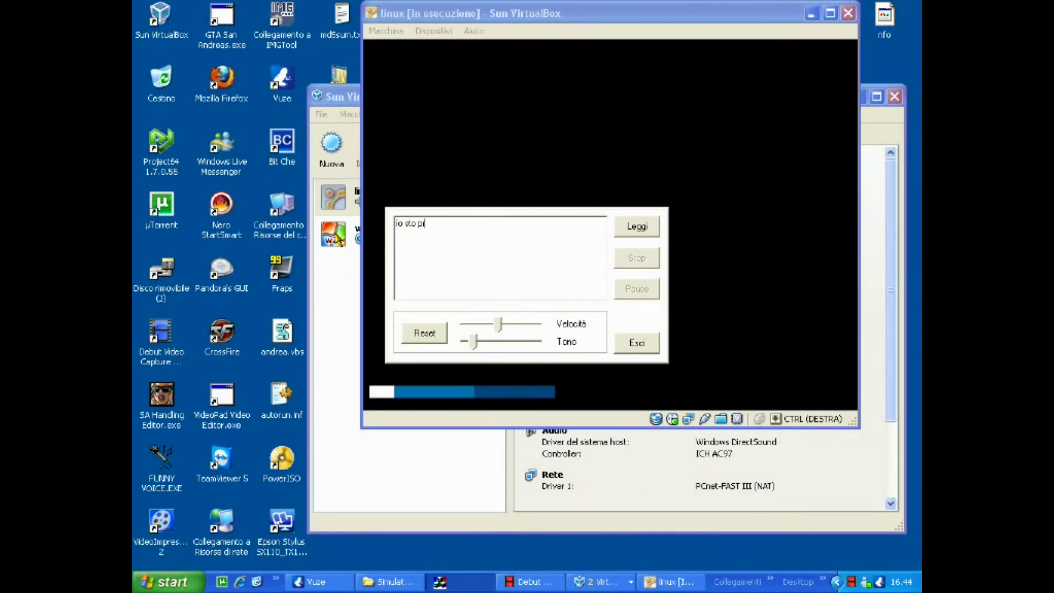
type("ovan")
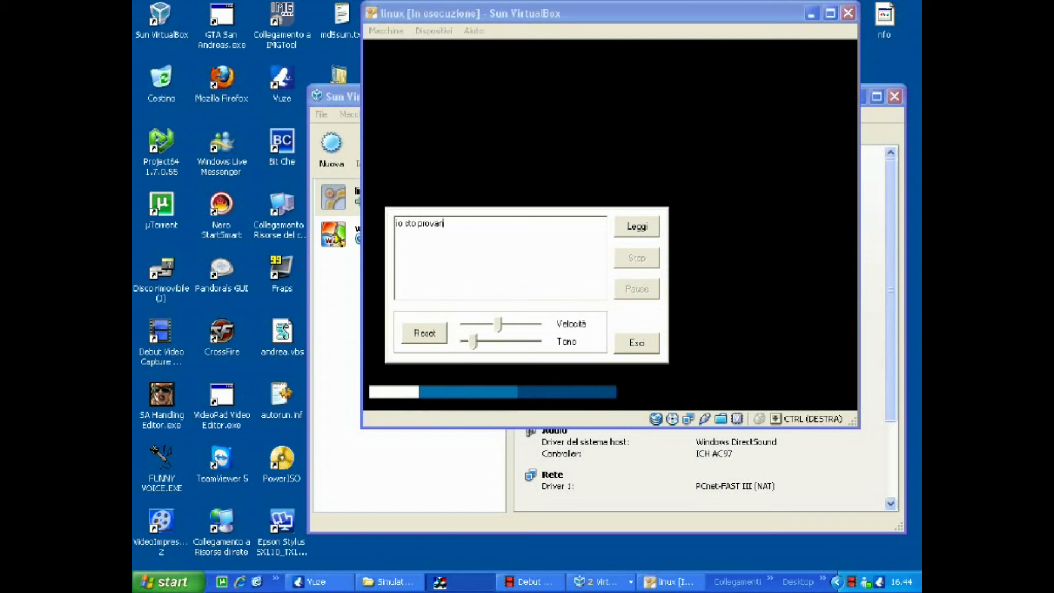
type("do la ")
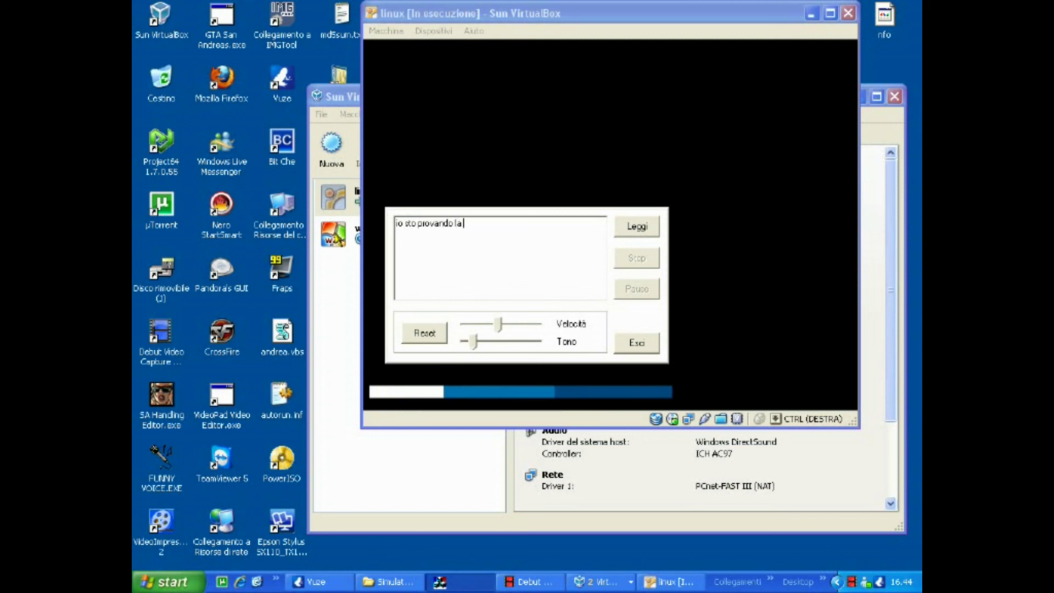
type("versio")
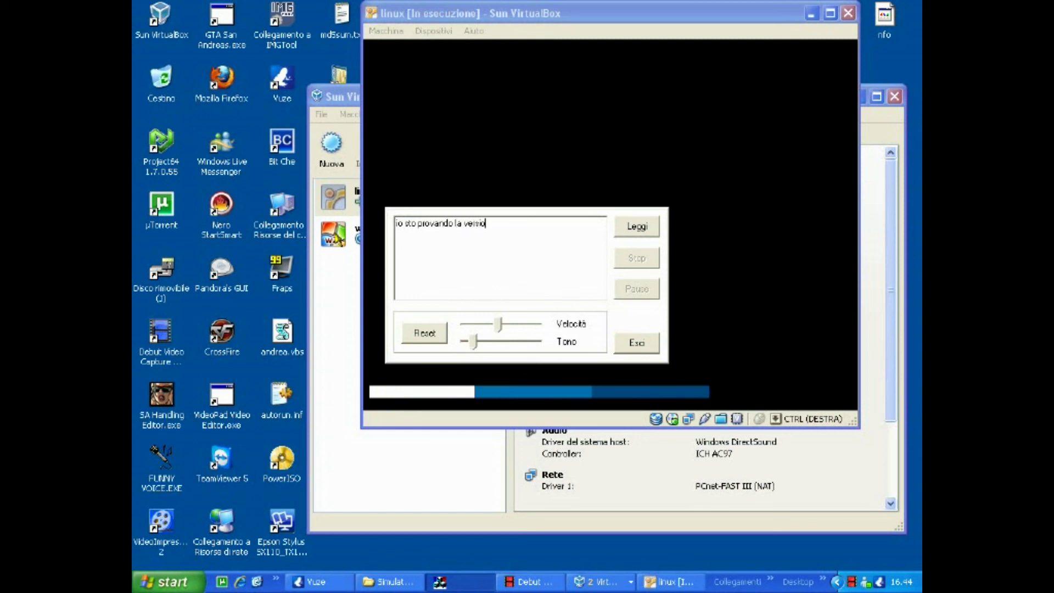
type("ne senz")
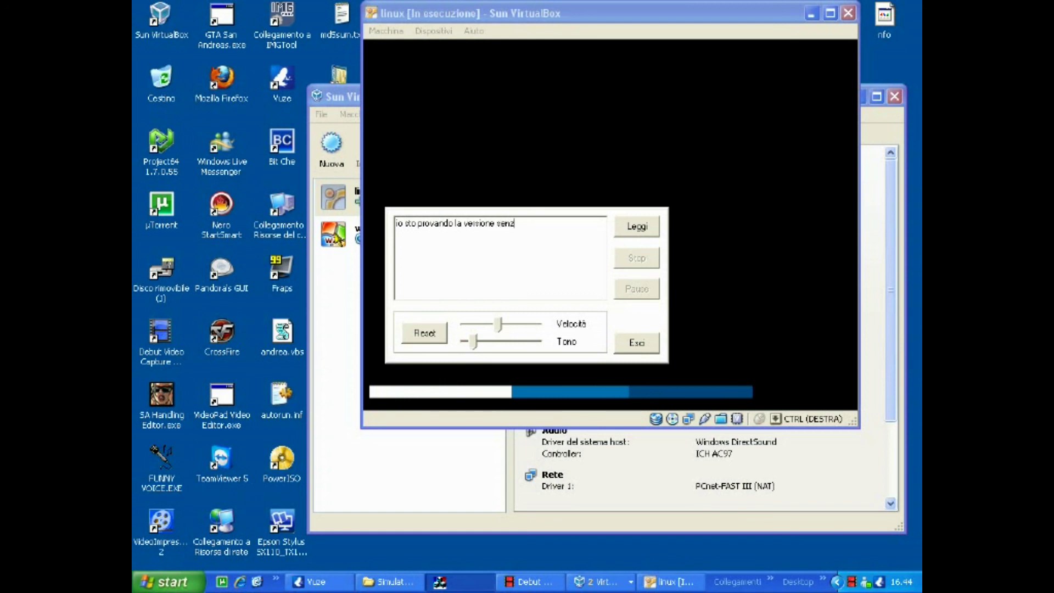
type("a insta")
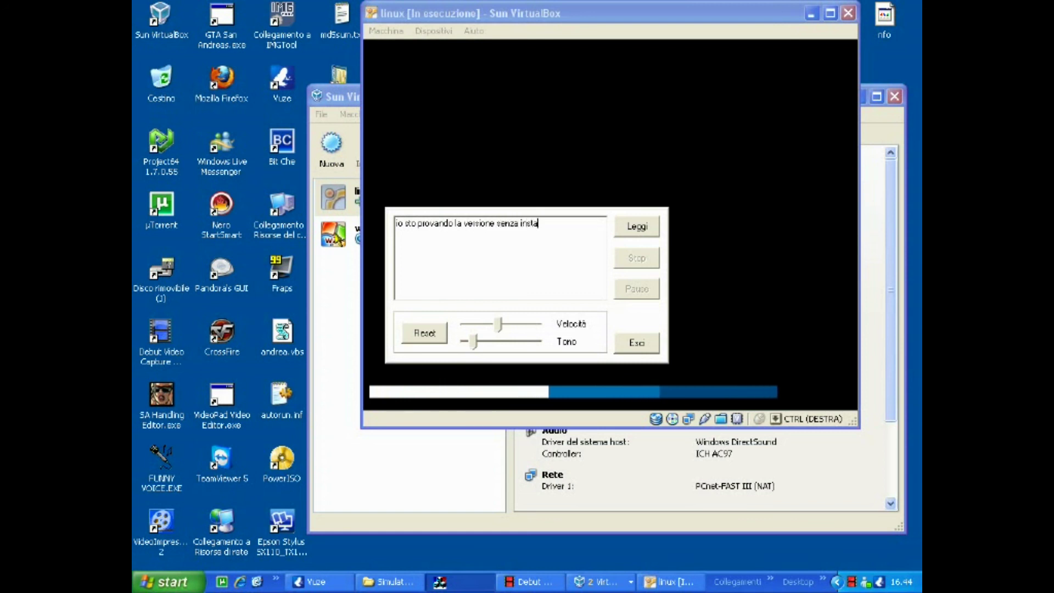
type("llarlo ")
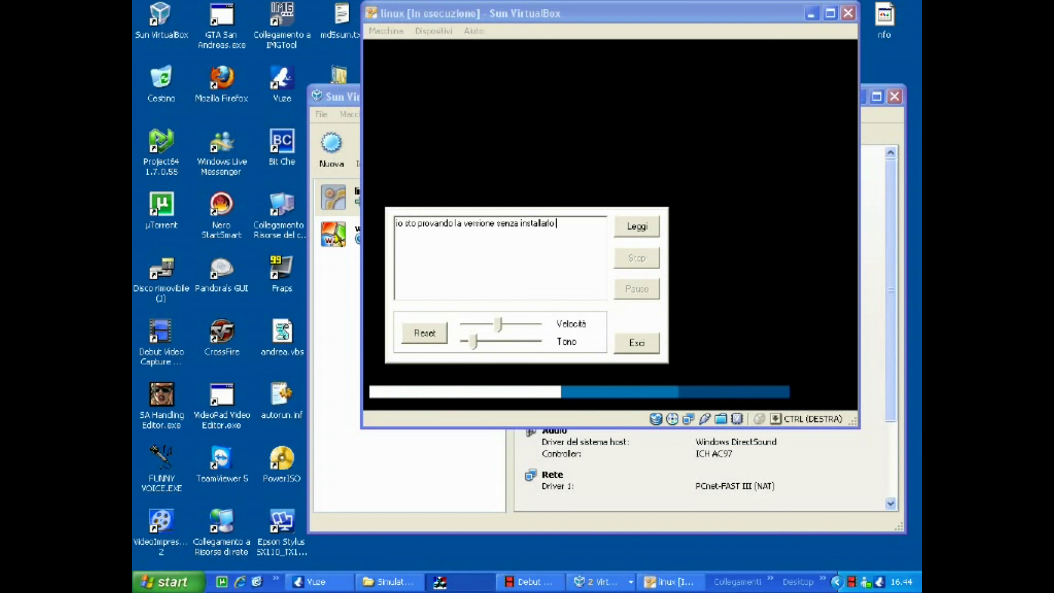
type("chiaramente")
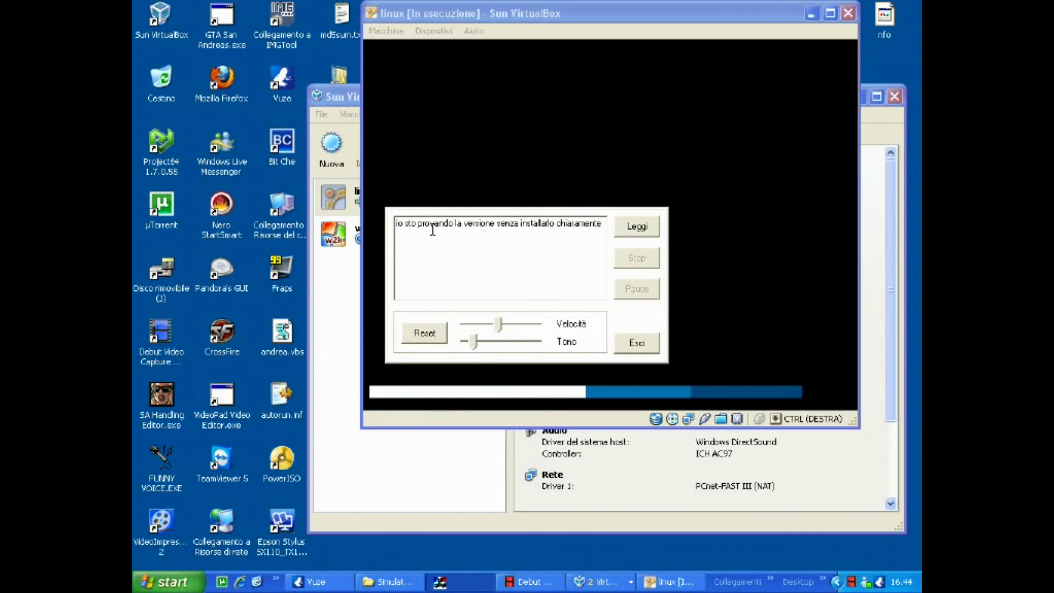
left_click(642, 233)
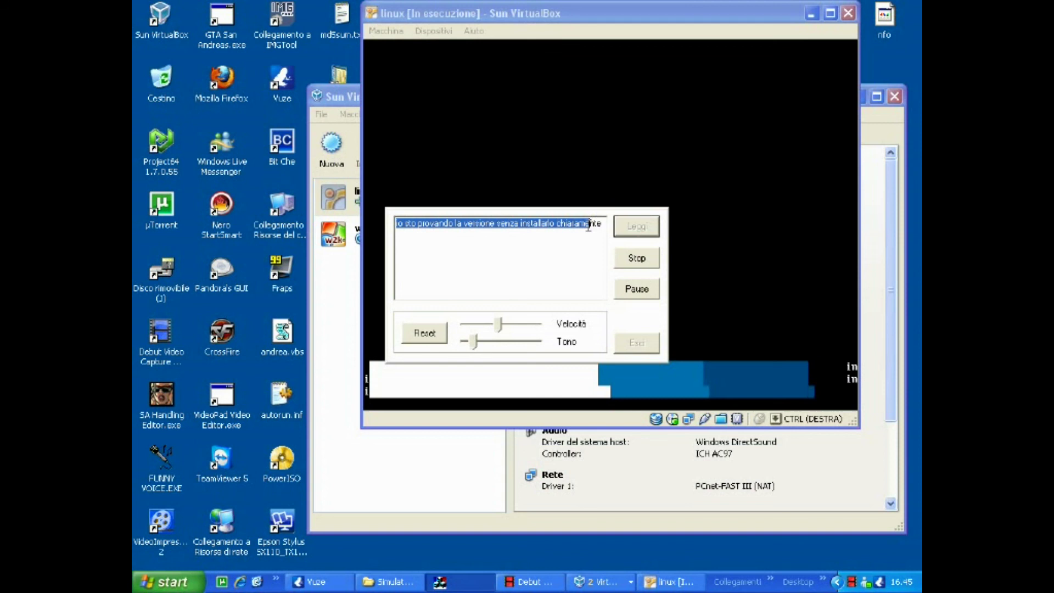
Step: Switch to Debut Video Capture, resume the screen recording, and have the narration "guardate!!!!" read aloud
left_click(624, 20)
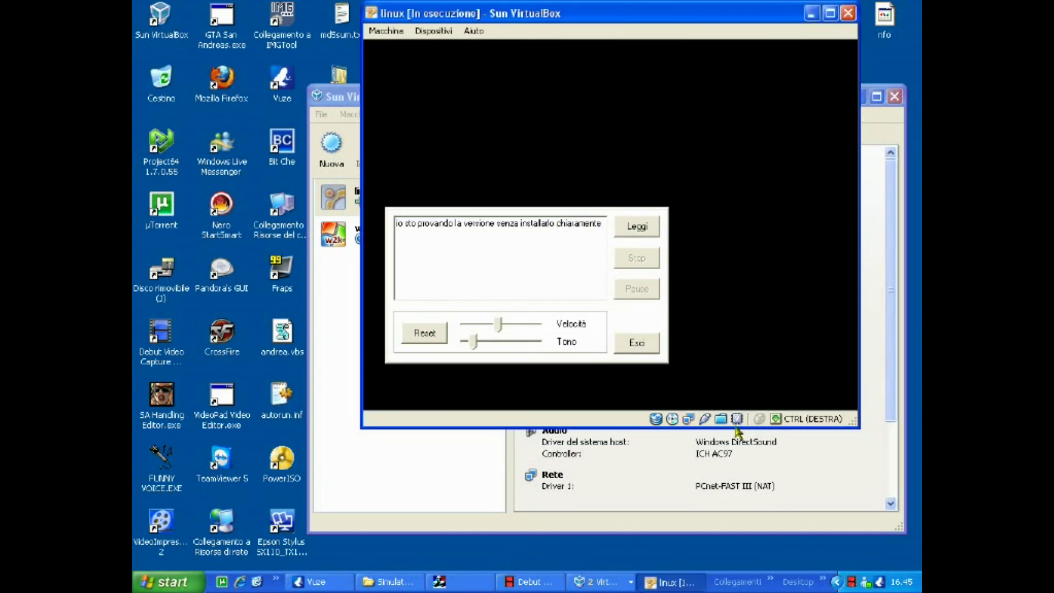
left_click(527, 583)
left_click(525, 583)
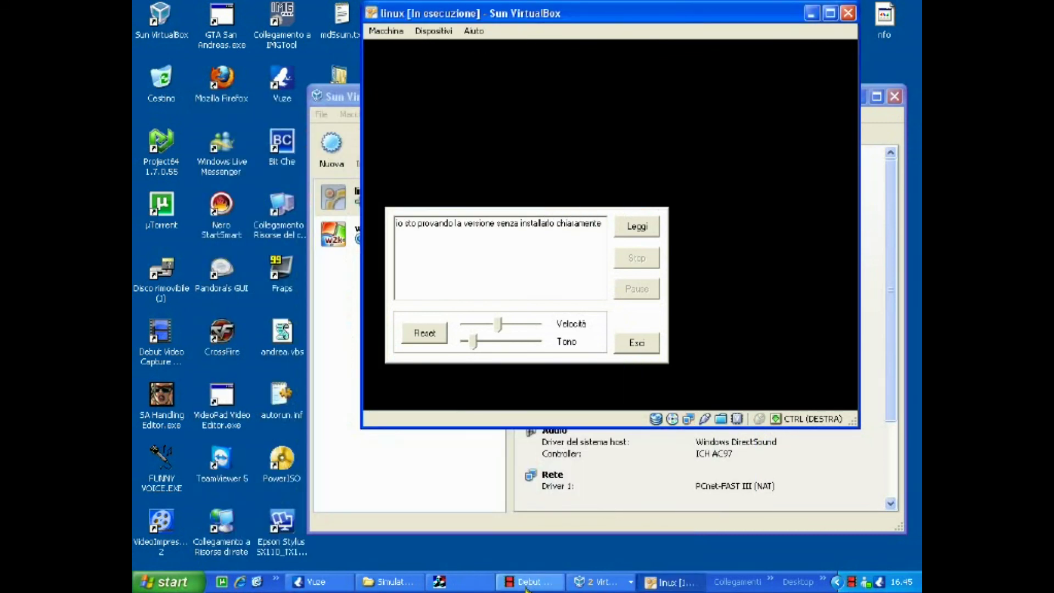
left_click(526, 583)
left_click(306, 496)
left_click(650, 229)
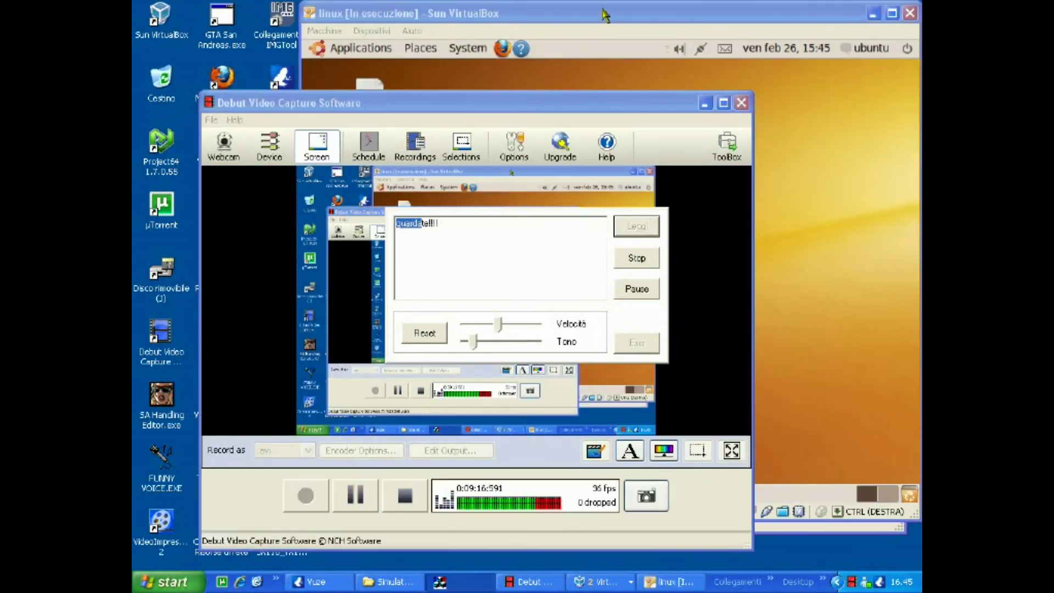
Step: Look through the live Ubuntu desktop's Applications and System entries, including the installed games
left_click(603, 11)
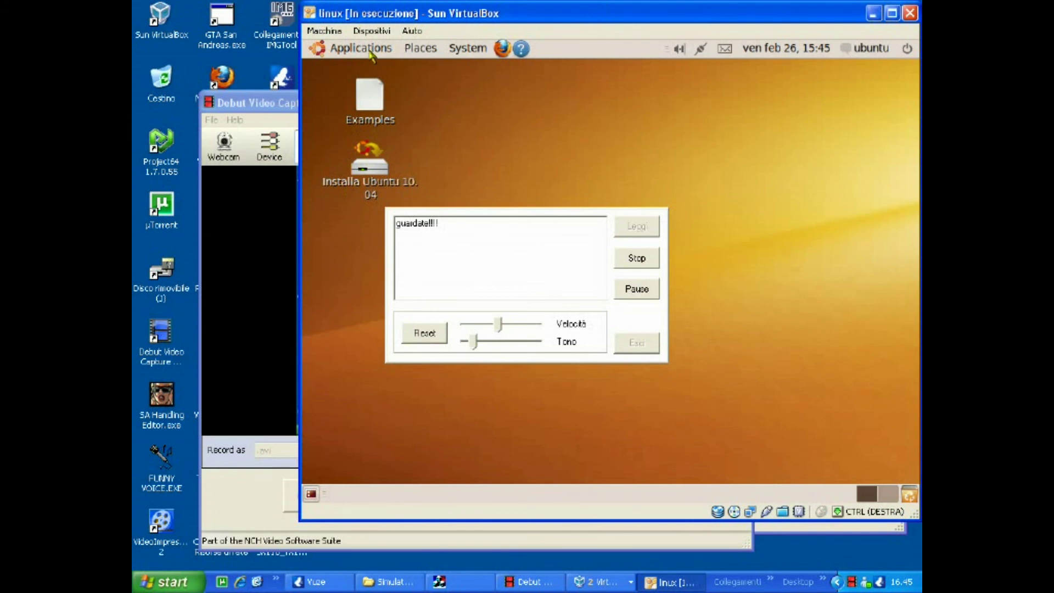
left_click(349, 51)
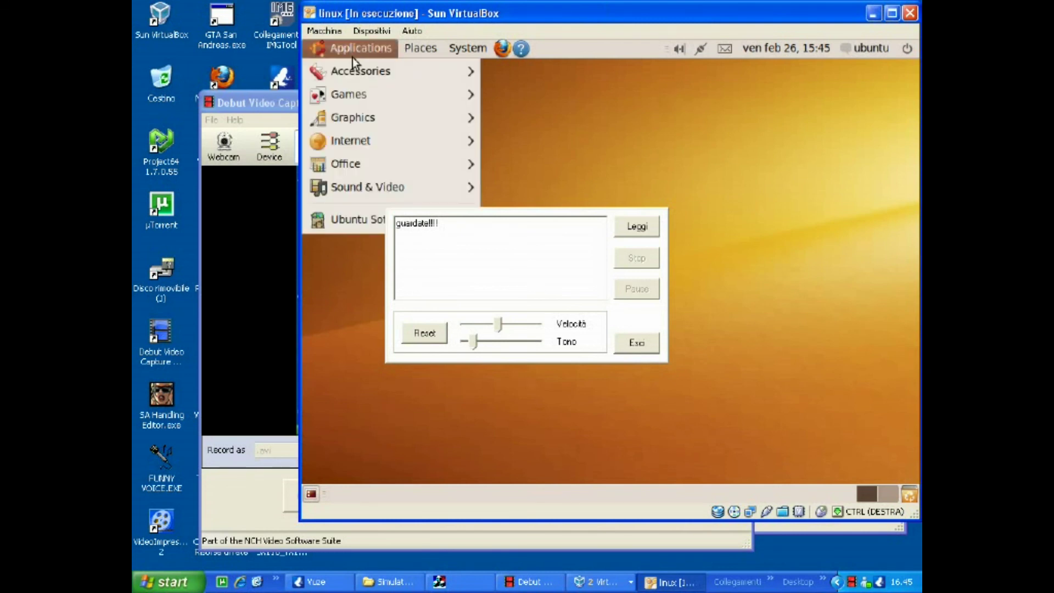
mouse_move(362, 74)
left_click(449, 48)
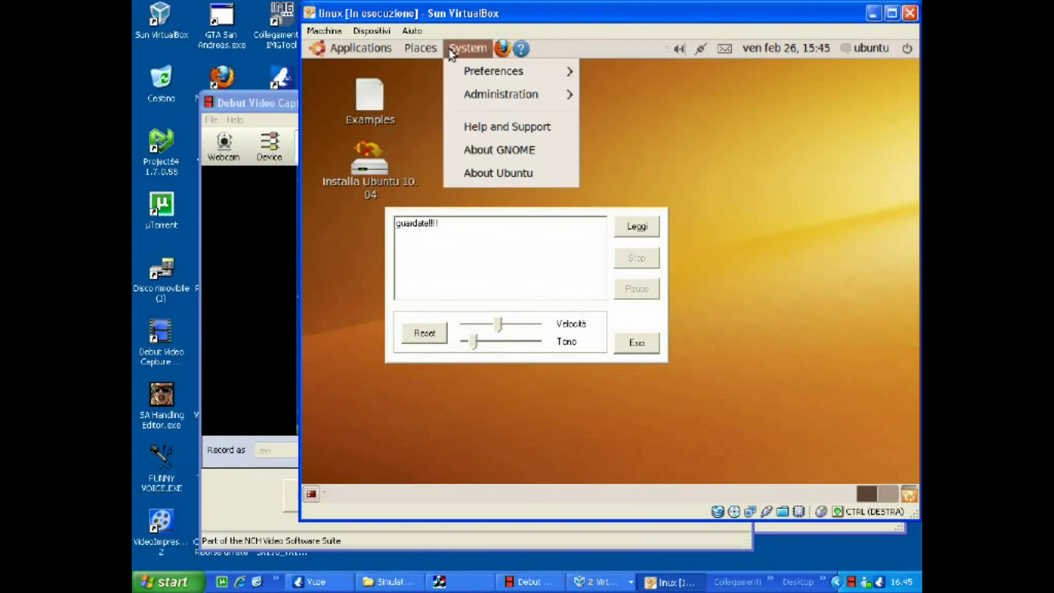
mouse_move(464, 68)
mouse_move(357, 49)
mouse_move(348, 134)
mouse_move(354, 97)
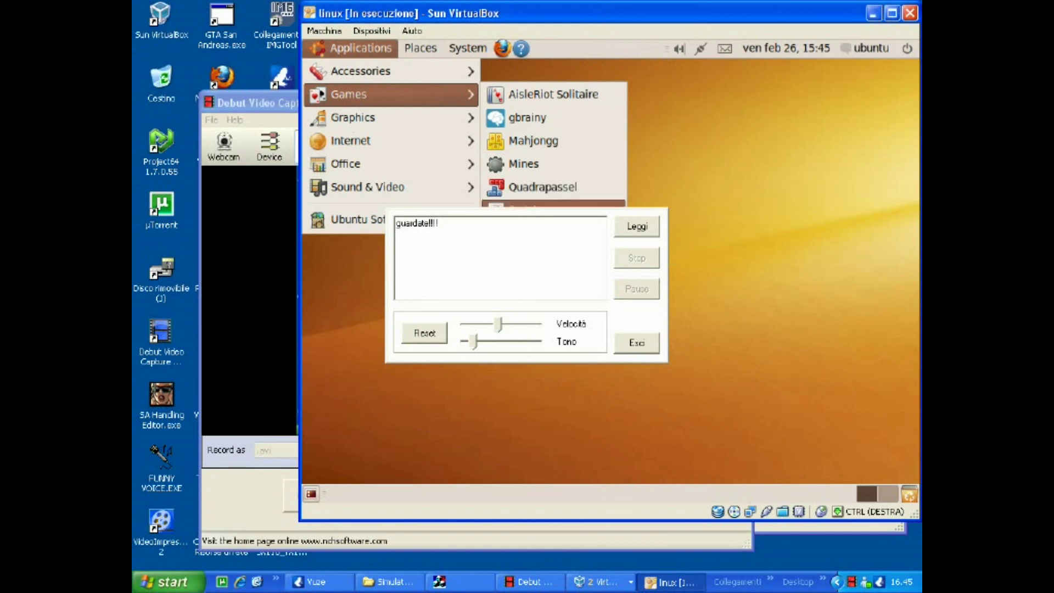
left_click(838, 400)
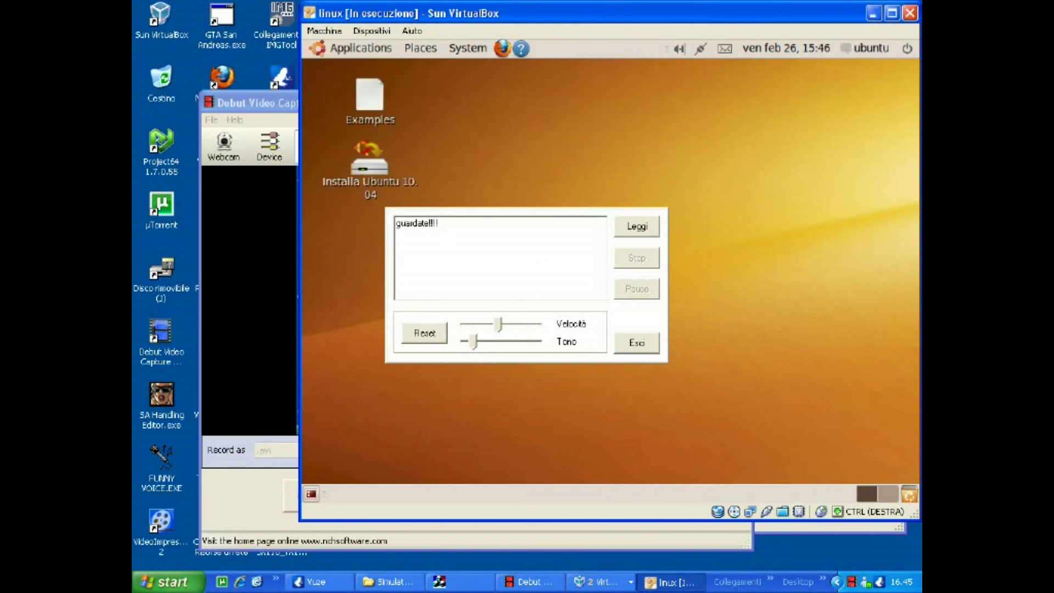
Step: Replace the narration in the speech reader with "fine!!!" and have it read aloud
left_click(543, 227)
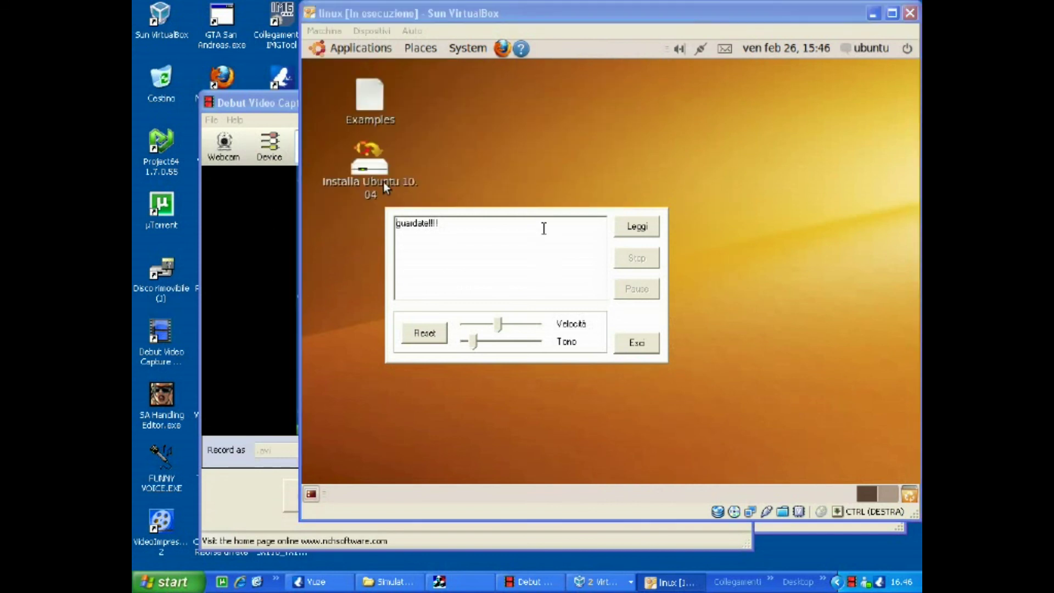
key("BackSpace")
key("BackSpace")
key("BackSpace")
key("BackSpace")
key("BackSpace")
key("BackSpace")
key("BackSpace")
key("BackSpace")
key("BackSpace")
key("BackSpace")
key("BackSpace")
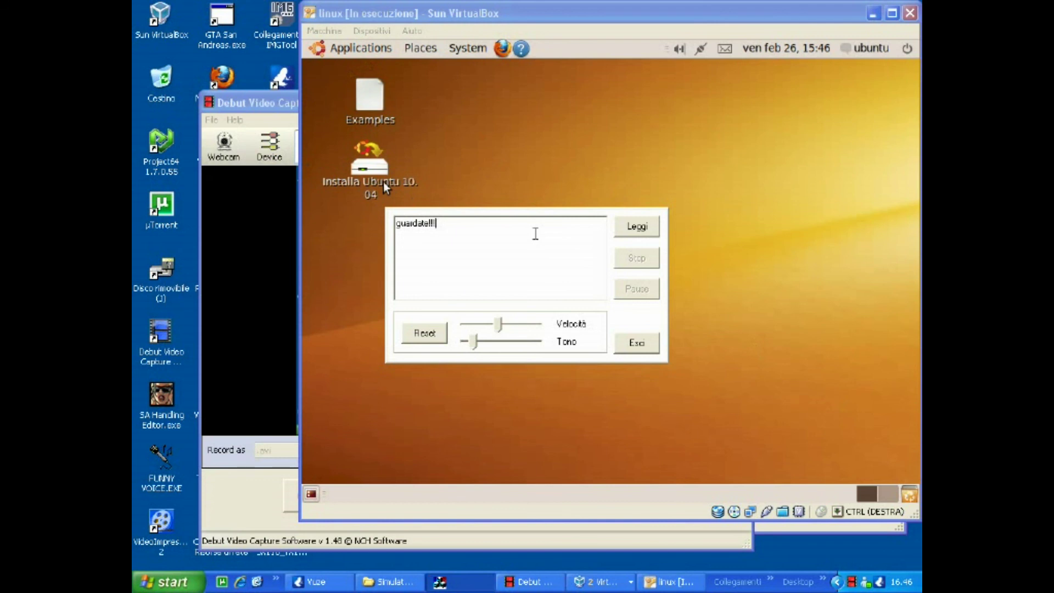
type("fine!!!")
left_click(641, 227)
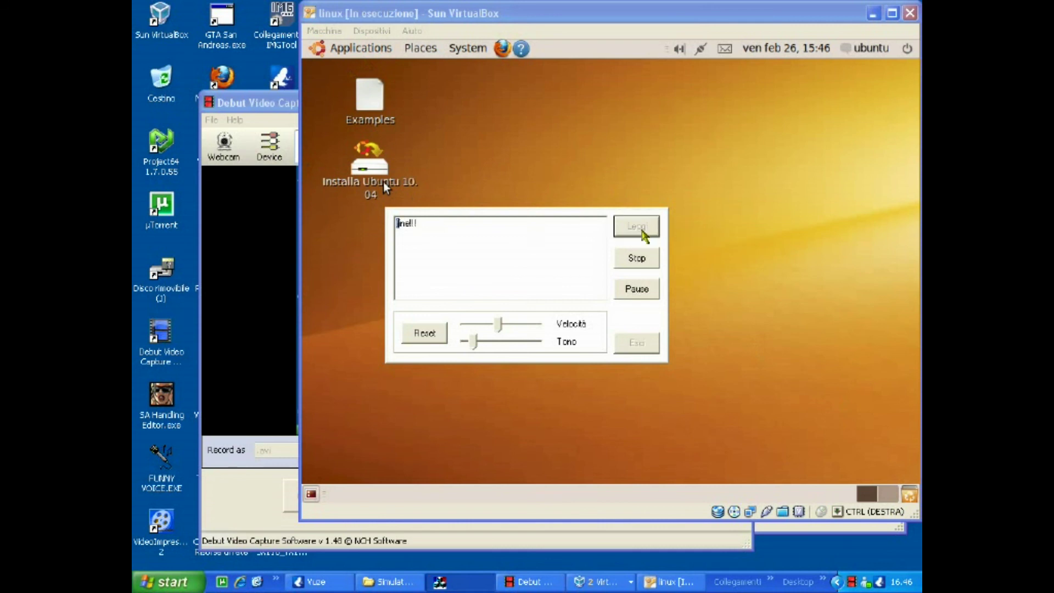